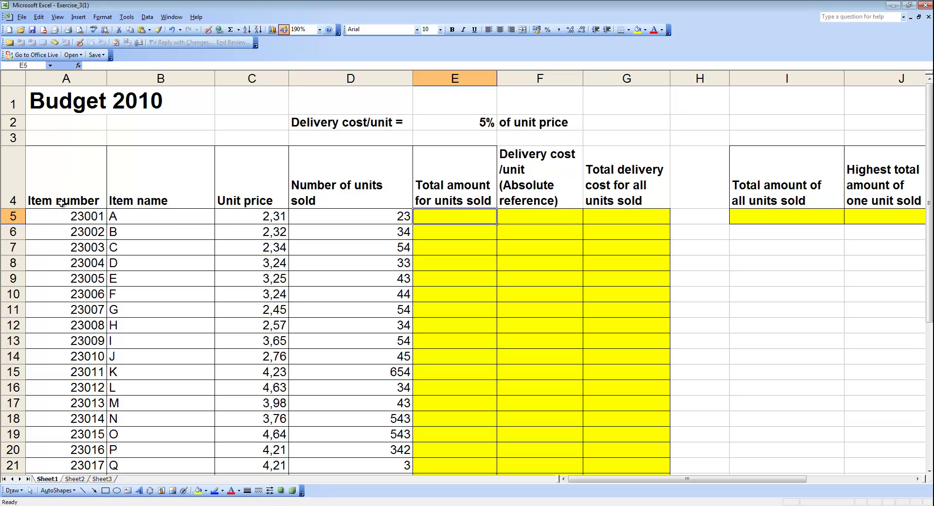
# Examine the item numbers, names, unit prices and units sold of the first items, and the total amount column they feed.
pyautogui.click(70, 217)
pyautogui.click(146, 217)
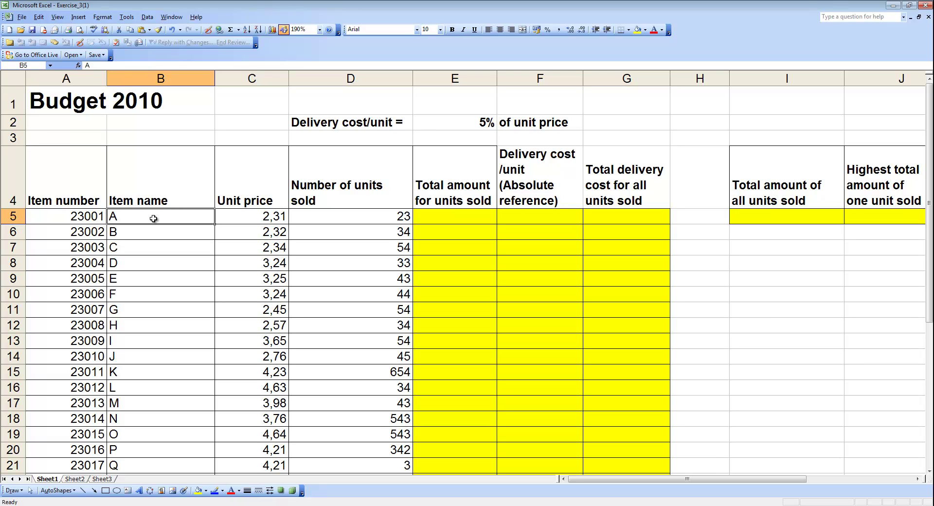
pyautogui.click(236, 216)
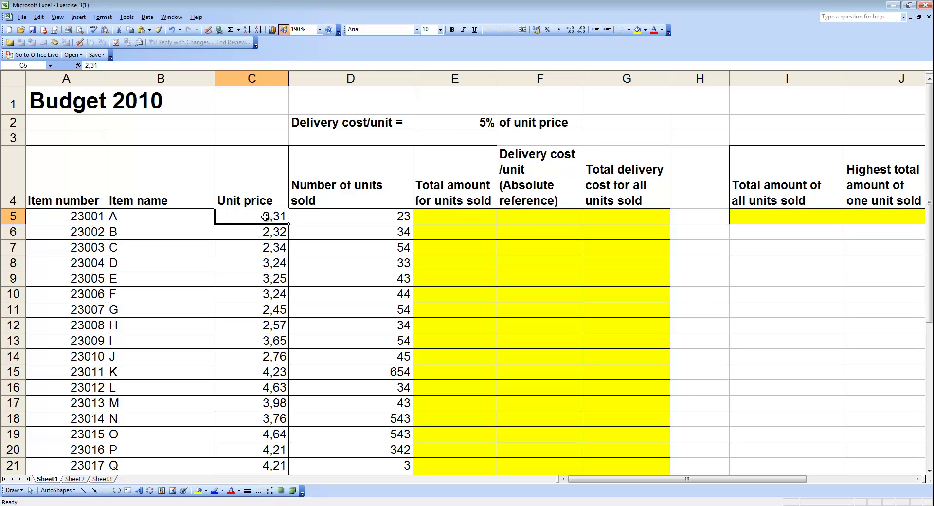
pyautogui.click(164, 214)
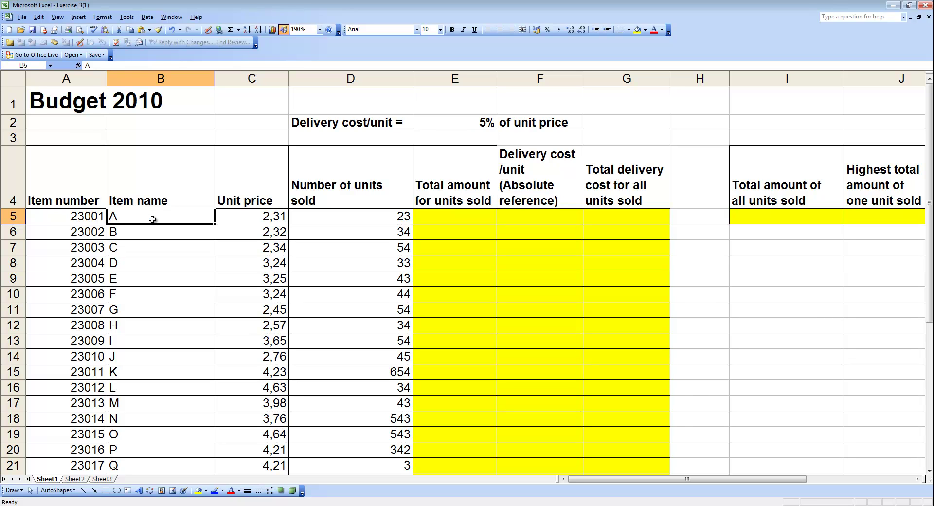
pyautogui.click(254, 216)
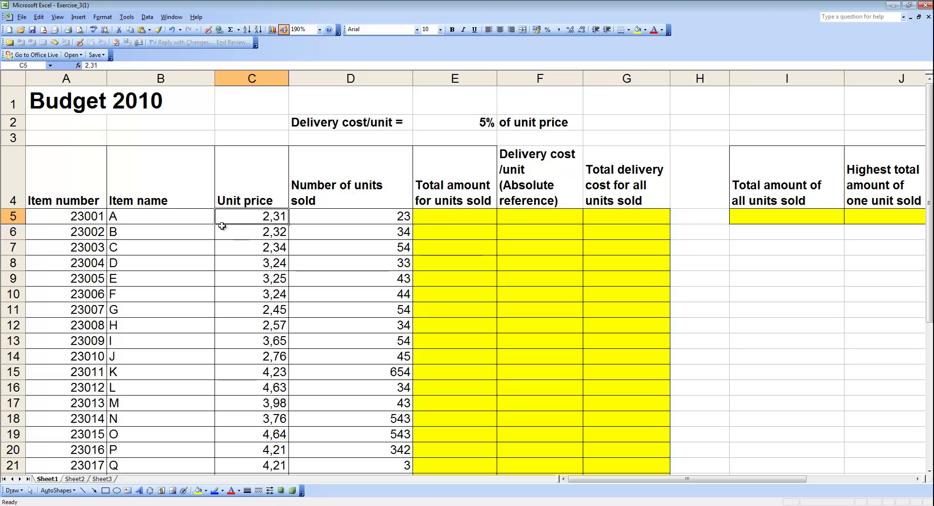
pyautogui.click(159, 235)
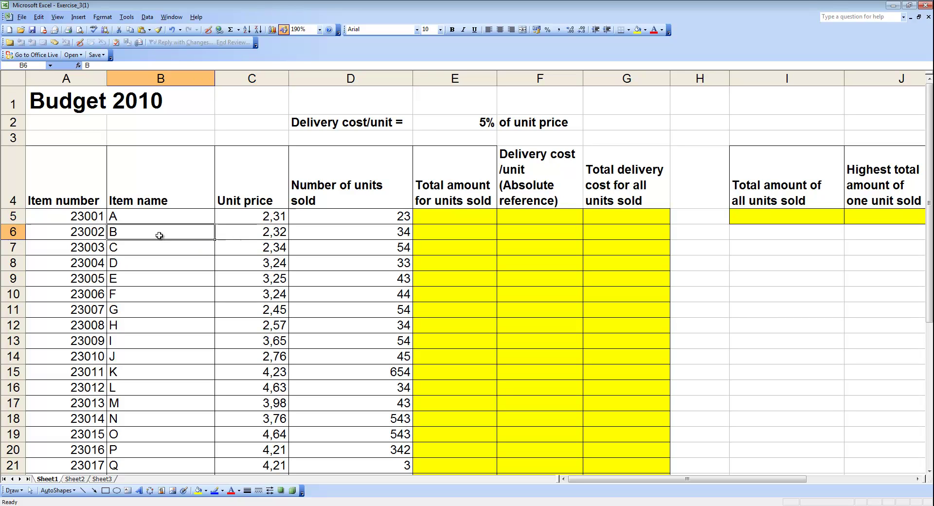
pyautogui.press('Right')
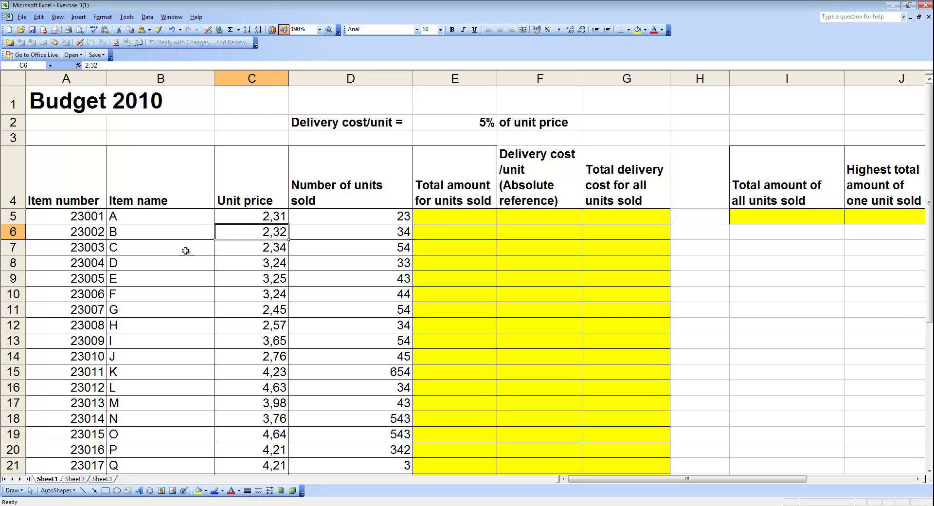
pyautogui.click(163, 251)
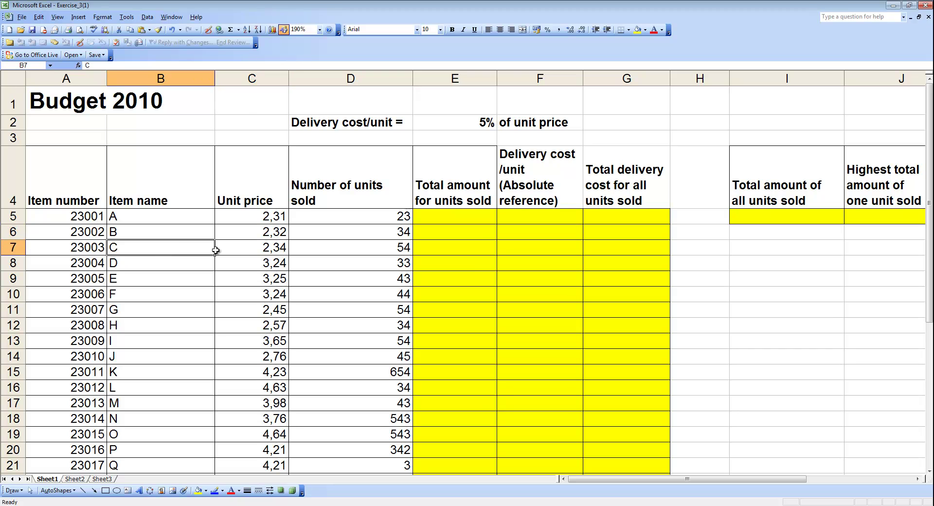
pyautogui.click(253, 249)
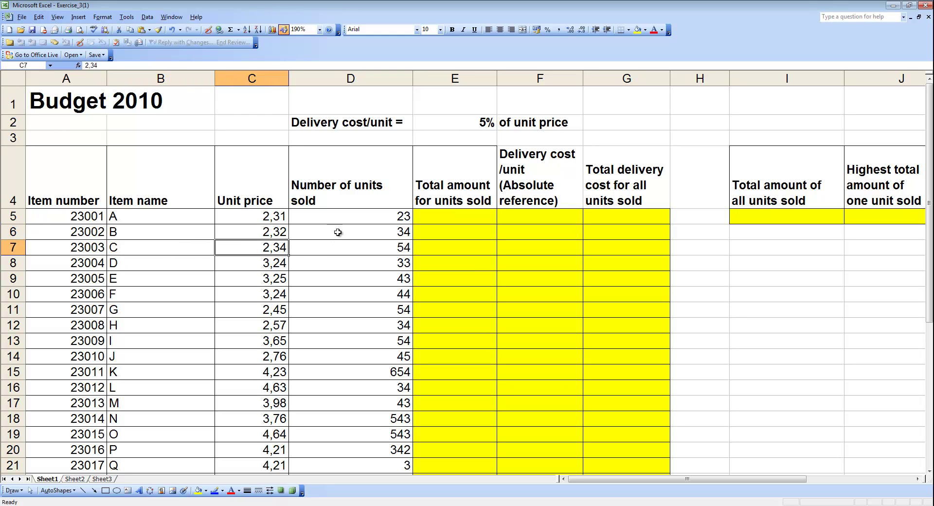
pyautogui.click(349, 218)
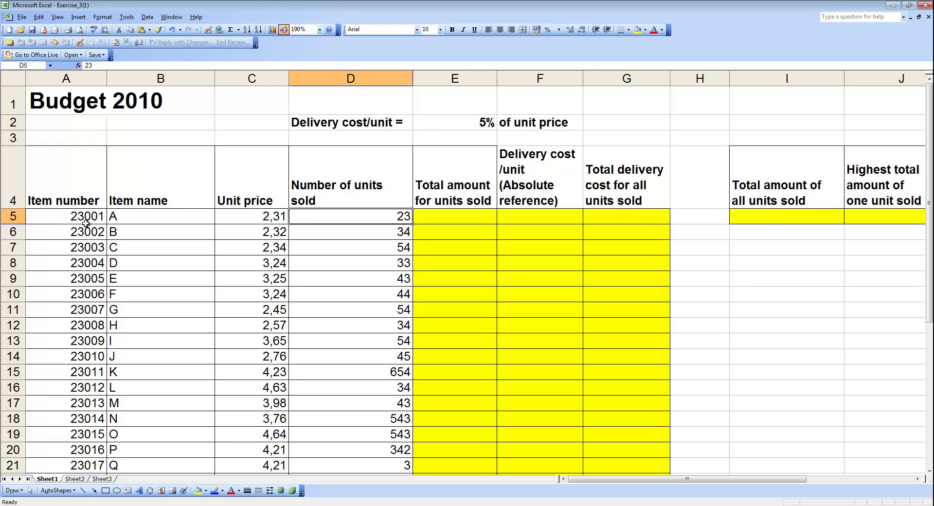
pyautogui.moveTo(84, 218); pyautogui.dragTo(343, 218)
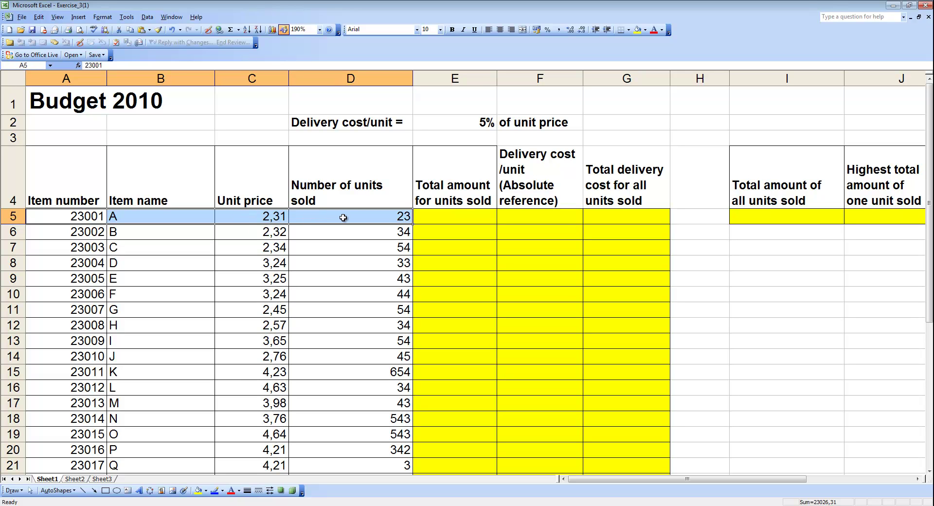
pyautogui.click(397, 216)
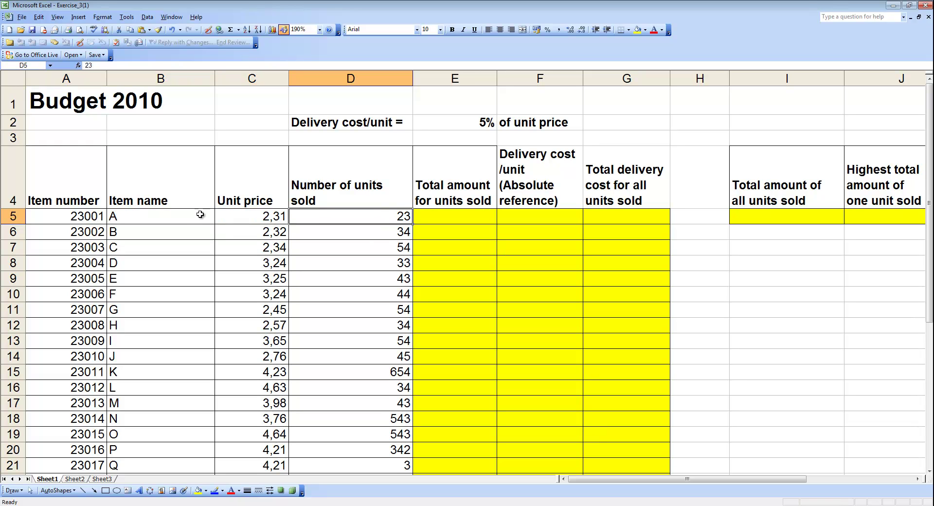
pyautogui.click(450, 216)
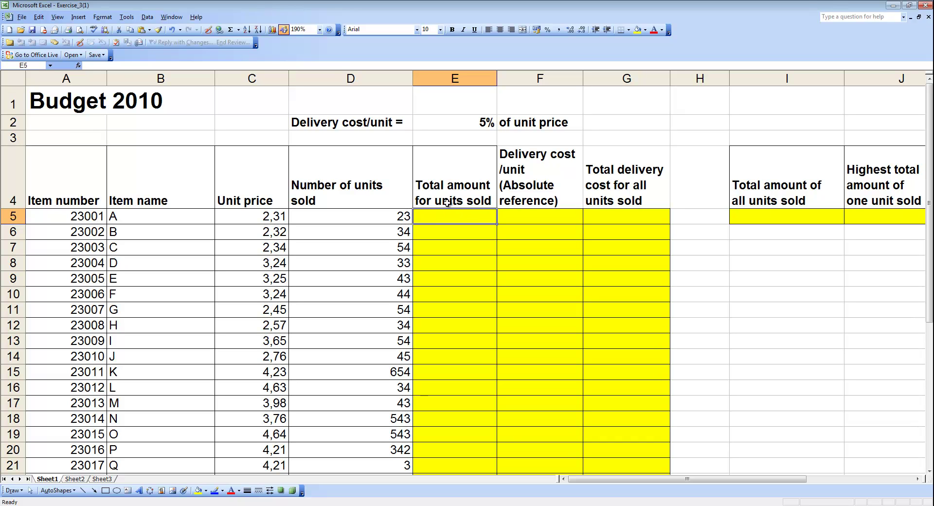
pyautogui.click(268, 218)
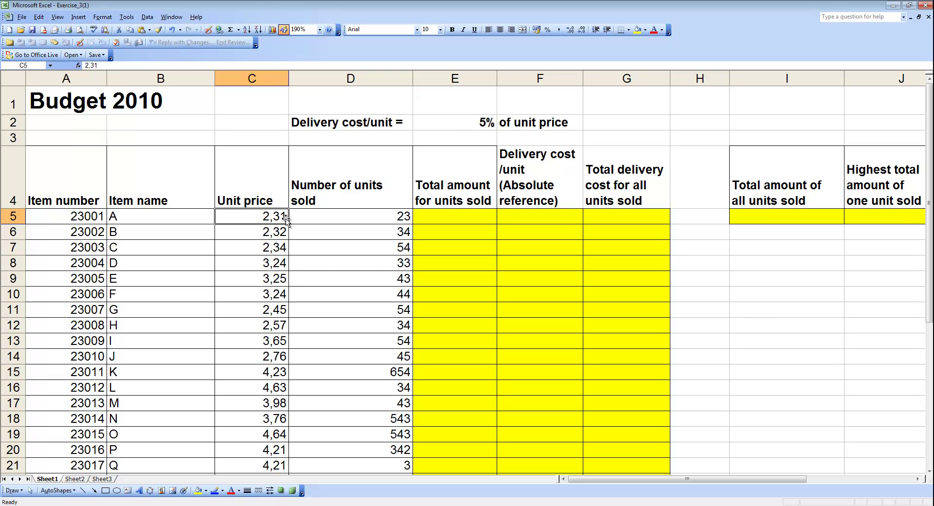
pyautogui.click(384, 217)
pyautogui.click(273, 216)
pyautogui.click(352, 218)
# Calculate item A's total amount for units sold in E5 with the formula =C5*D5.
pyautogui.click(437, 218)
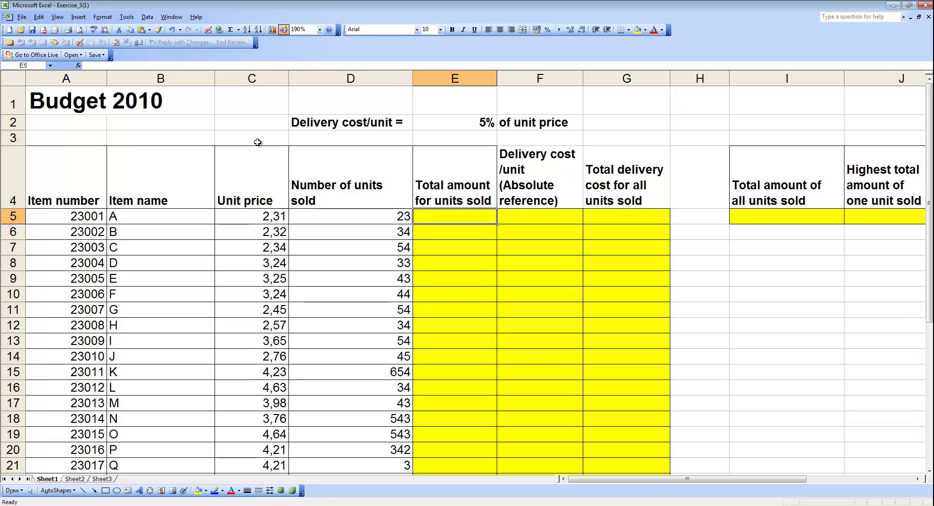
pyautogui.click(78, 65)
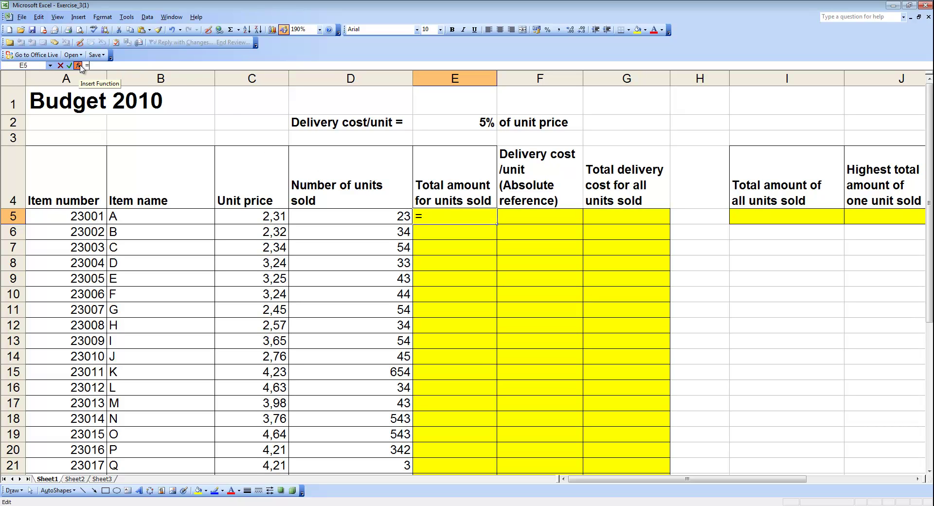
pyautogui.click(641, 232)
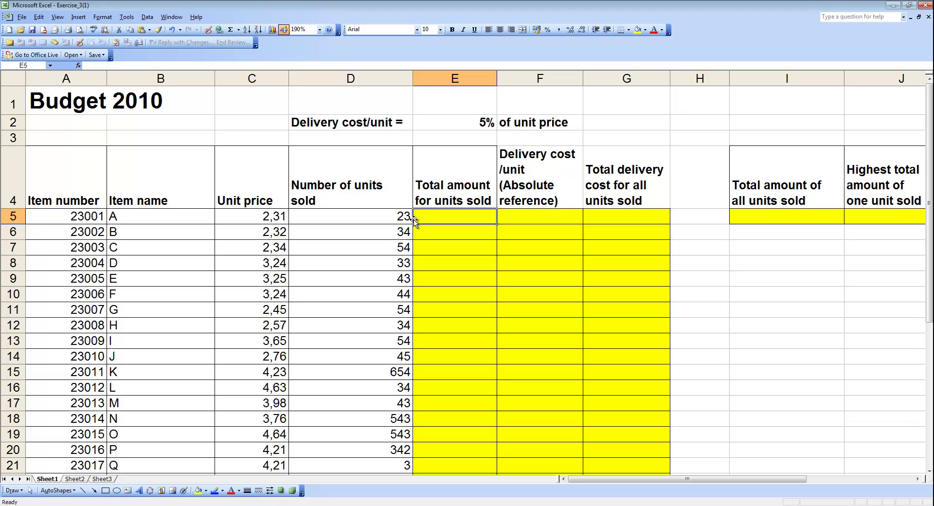
pyautogui.write('=')
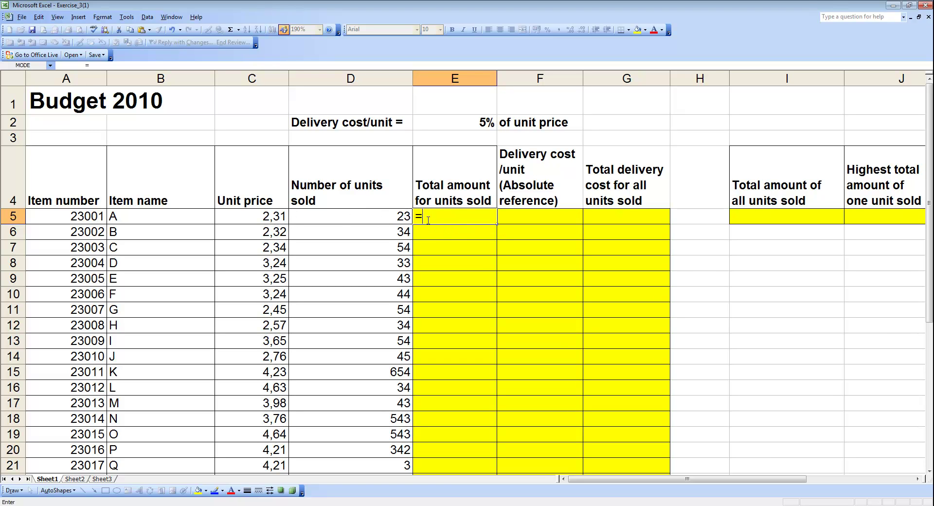
pyautogui.click(277, 217)
pyautogui.write('*')
pyautogui.click(391, 219)
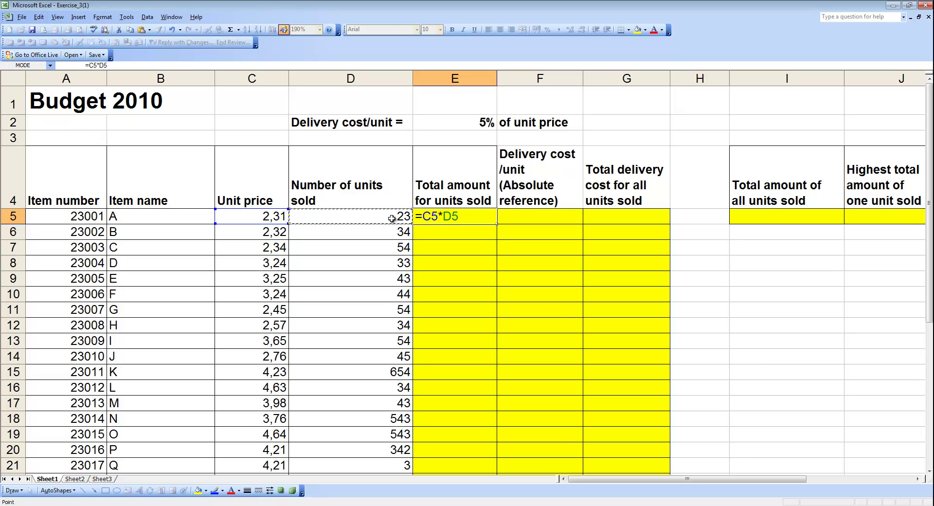
pyautogui.press('Return')
# Fill the total amount formula from E5 down through the last item in row 40.
pyautogui.click(444, 218)
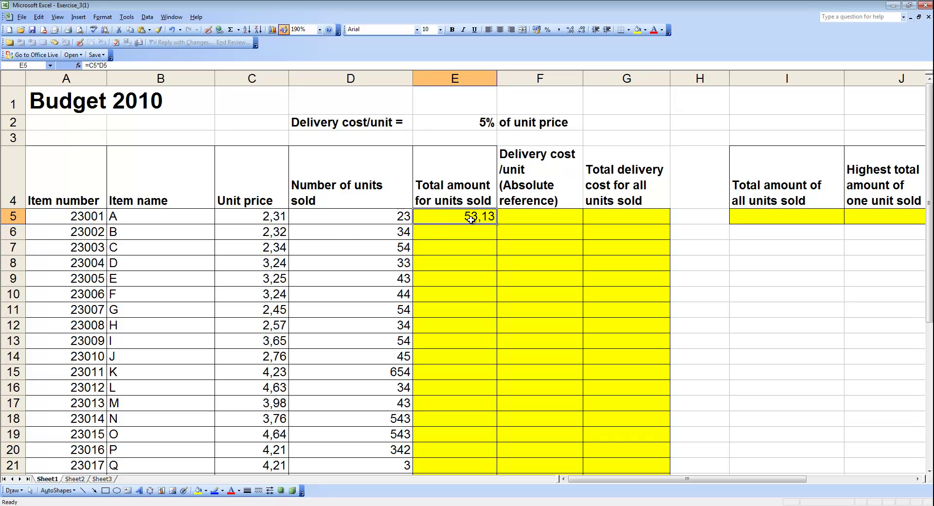
pyautogui.click(127, 220)
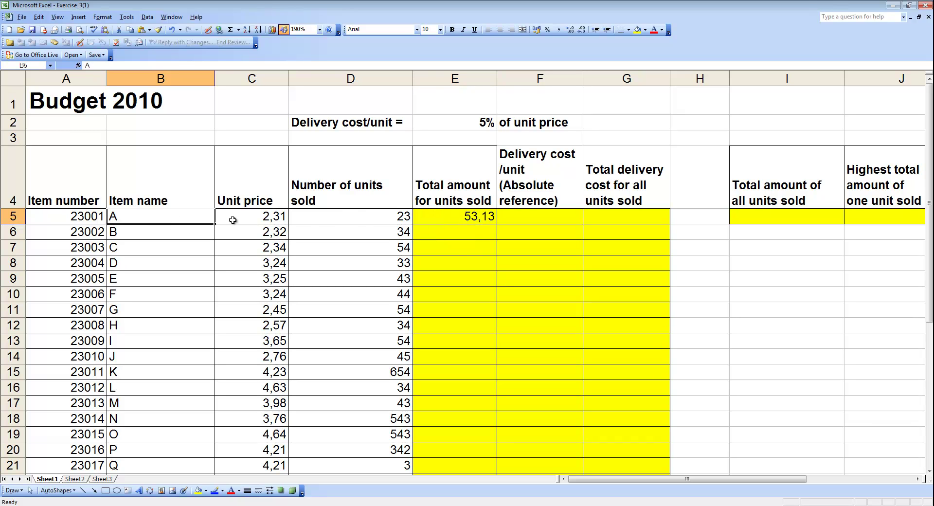
pyautogui.click(469, 220)
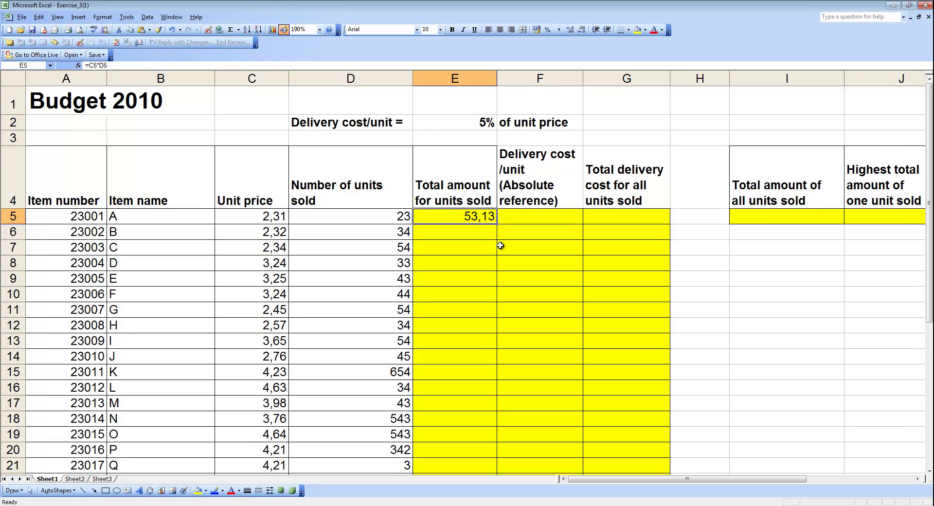
pyautogui.scroll(-1, 501, 239)
pyautogui.moveTo(497, 164); pyautogui.dragTo(501, 455)
pyautogui.scroll(-4, 500, 389)
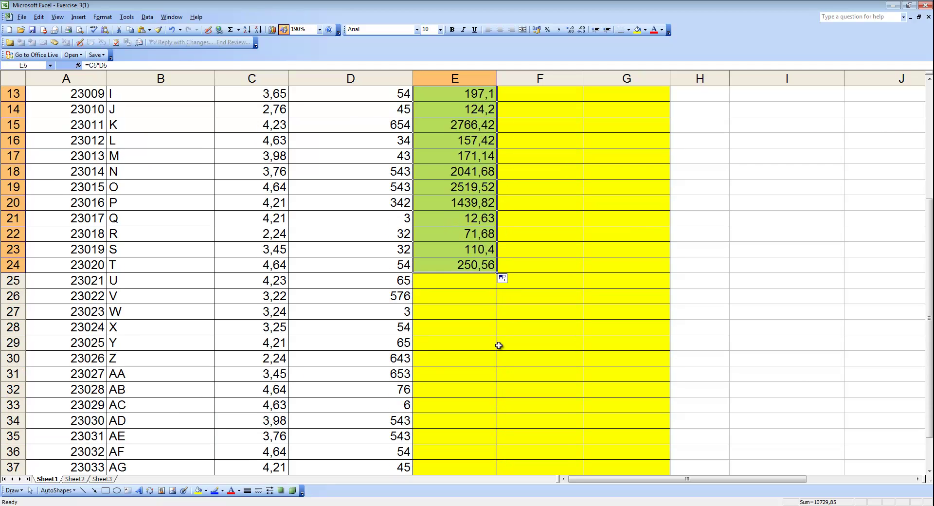
pyautogui.moveTo(496, 227); pyautogui.dragTo(480, 440)
pyautogui.scroll(-2, 491, 399)
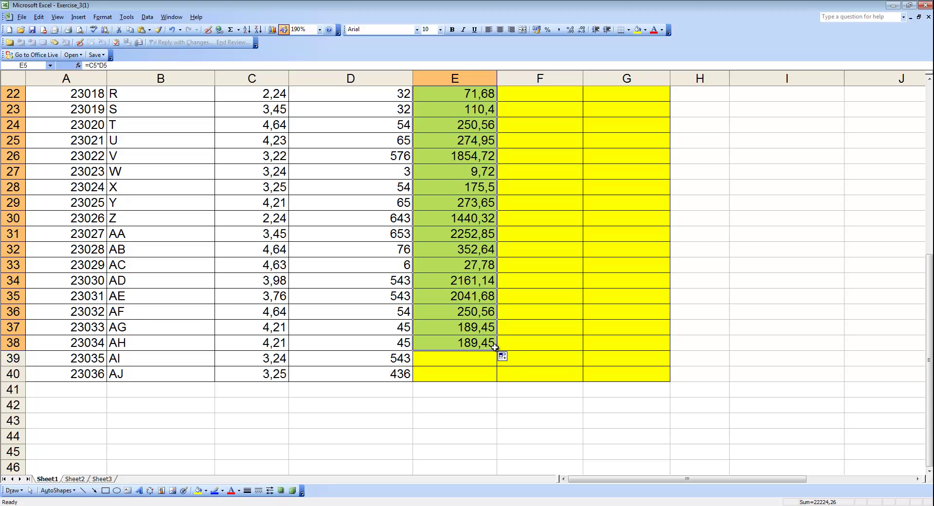
pyautogui.moveTo(496, 350); pyautogui.dragTo(500, 379)
pyautogui.scroll(7, 571, 333)
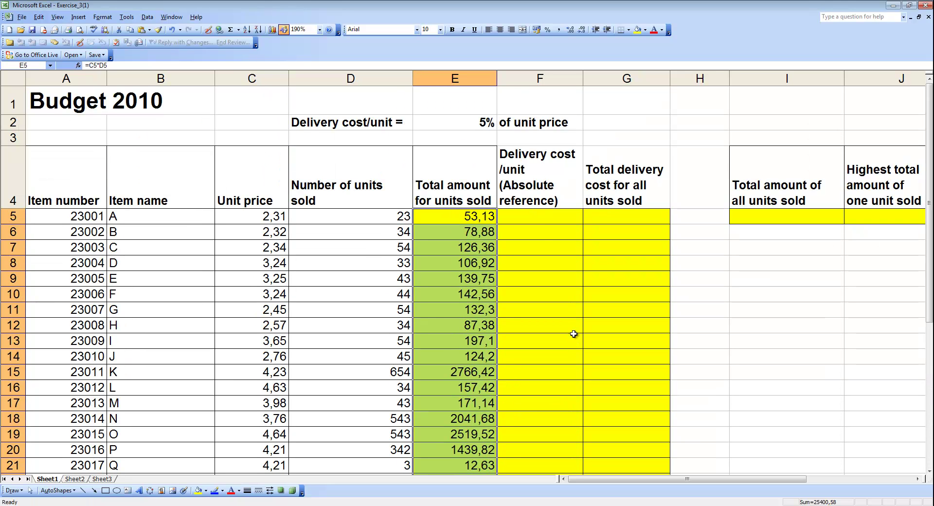
# Calculate item A's delivery cost per unit in F5 with the relative-reference formula =C5*E2.
pyautogui.click(540, 215)
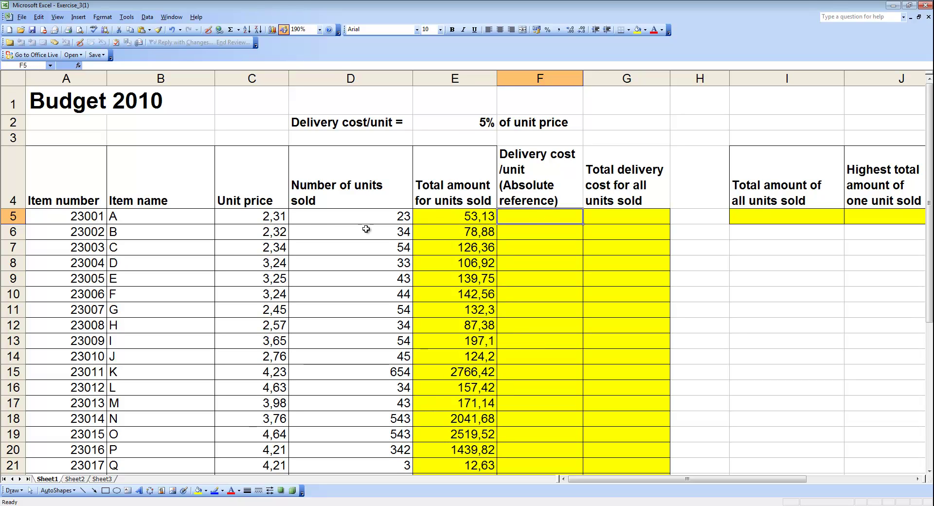
pyautogui.click(267, 218)
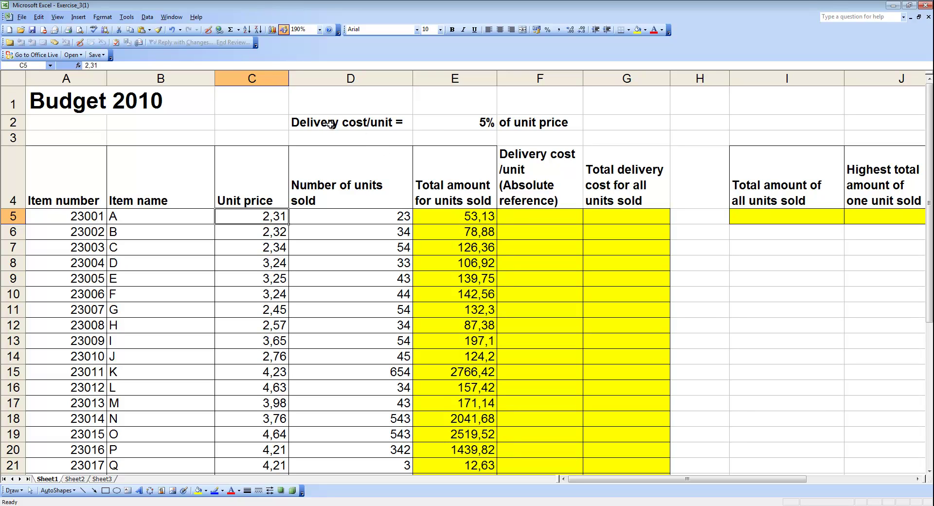
pyautogui.moveTo(330, 124); pyautogui.dragTo(539, 128)
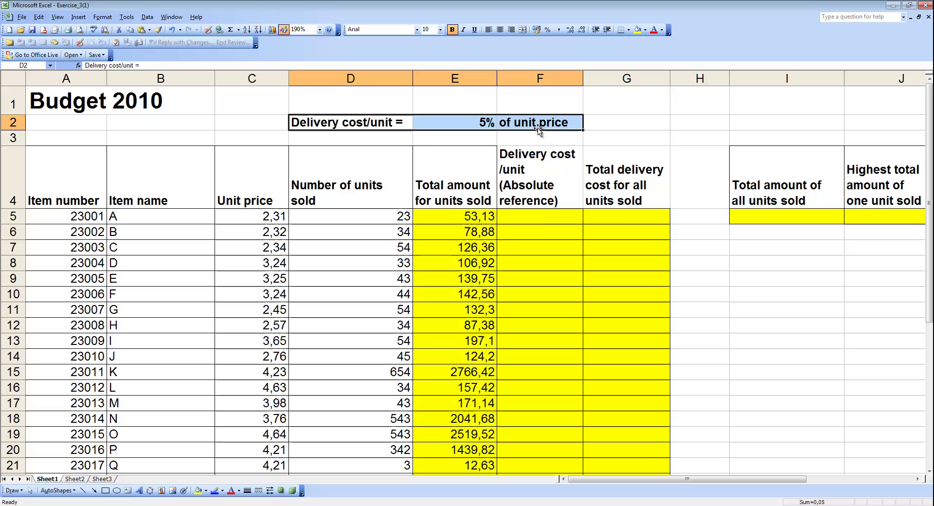
pyautogui.click(543, 219)
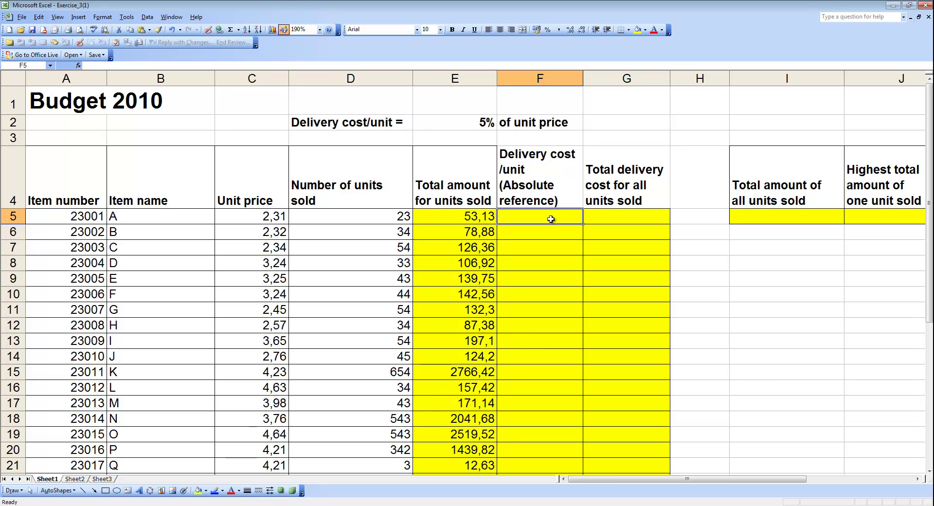
pyautogui.write('=')
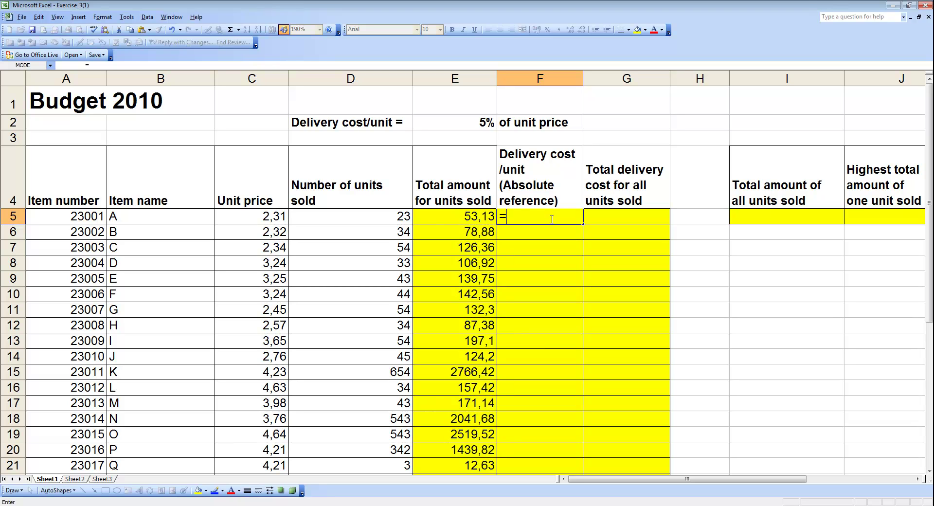
pyautogui.click(273, 218)
pyautogui.write('*')
pyautogui.click(474, 123)
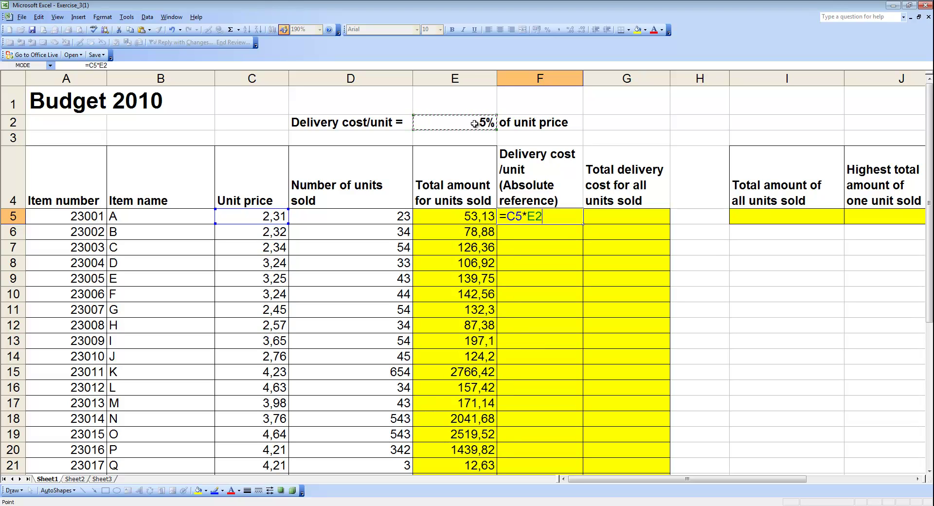
pyautogui.press('Return')
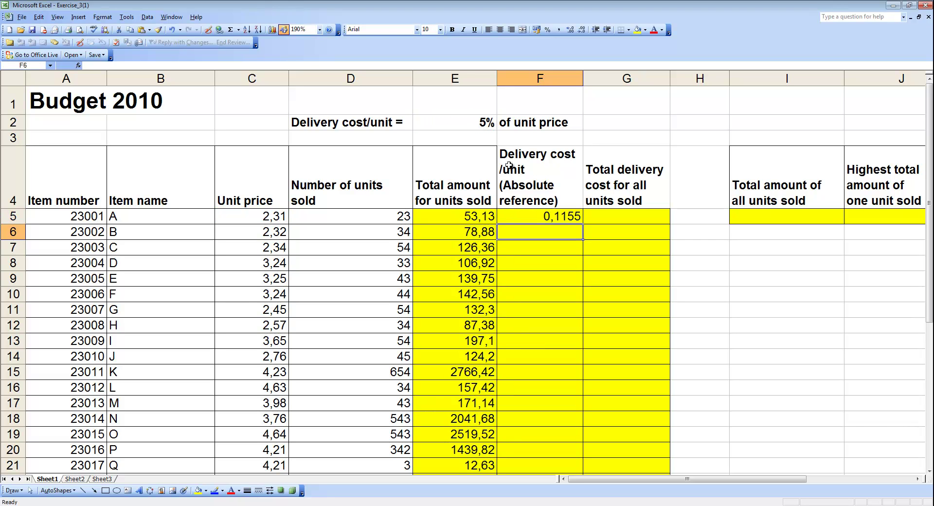
# Fill the delivery cost formula from F5 down to F19 and inspect the copied formulas in F6 and F7.
pyautogui.click(548, 216)
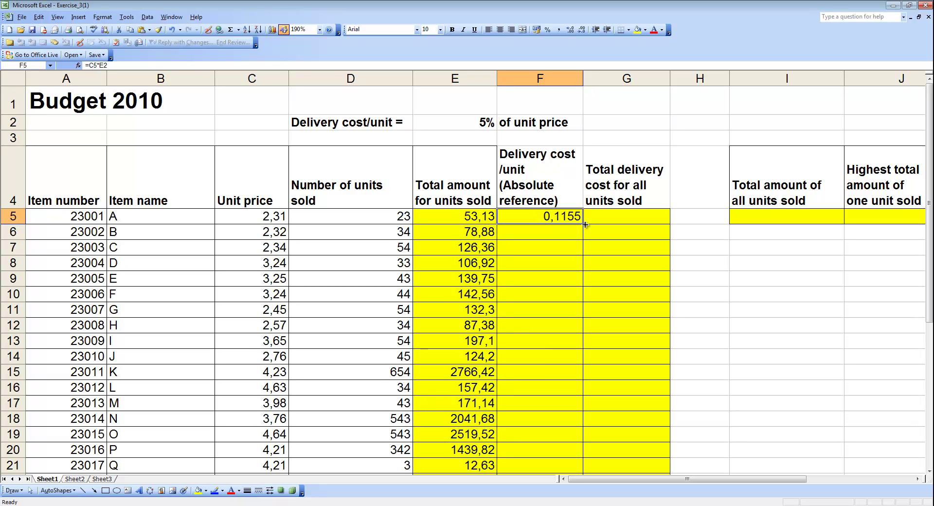
pyautogui.moveTo(584, 224); pyautogui.dragTo(578, 436)
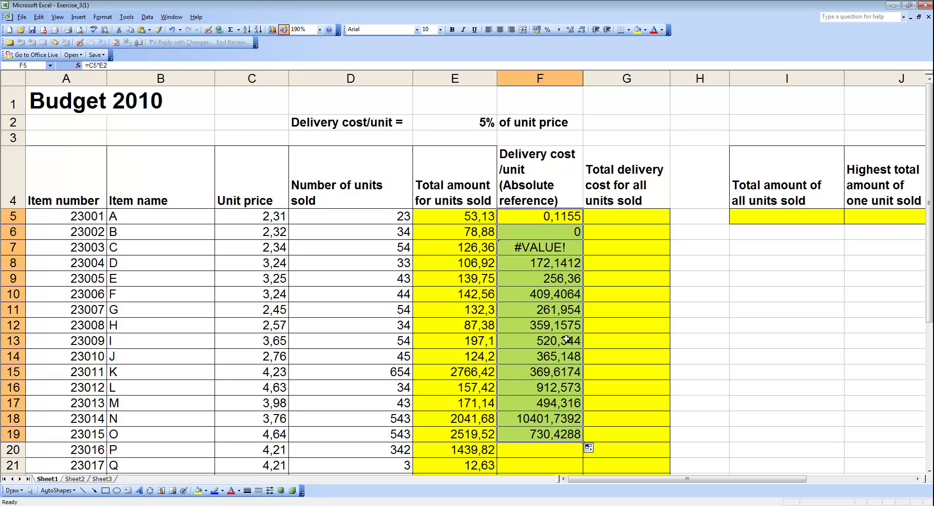
pyautogui.click(559, 235)
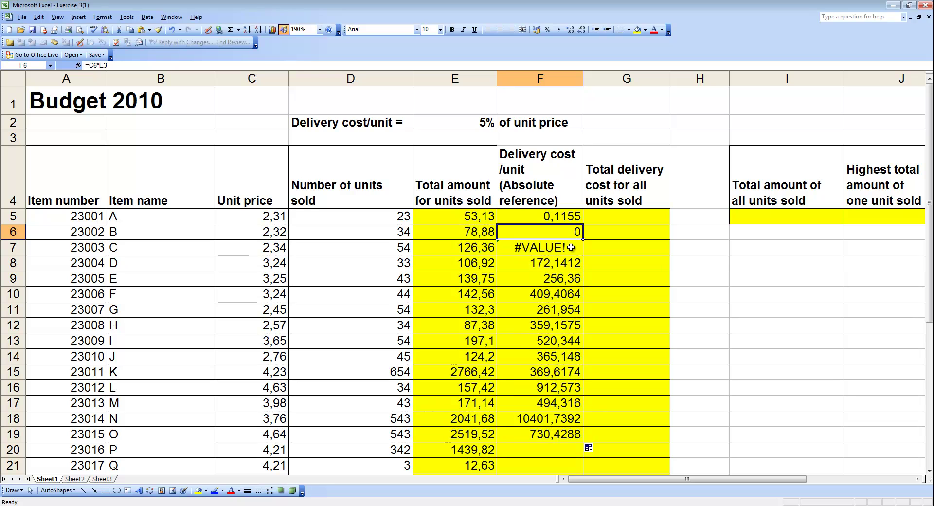
pyautogui.click(571, 249)
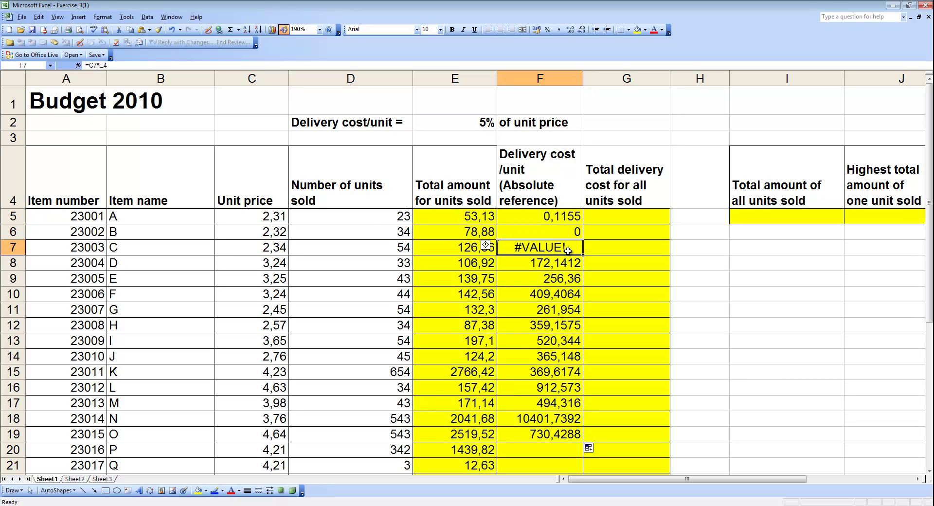
# Examine the relative references in the delivery cost formulas in F5 to F8 and F18.
pyautogui.click(573, 264)
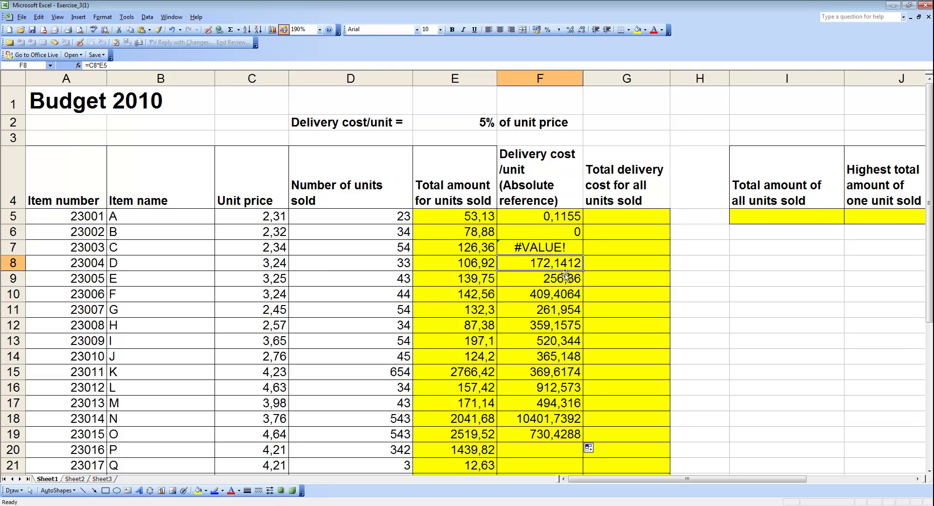
pyautogui.moveTo(565, 232); pyautogui.dragTo(564, 432)
pyautogui.click(564, 424)
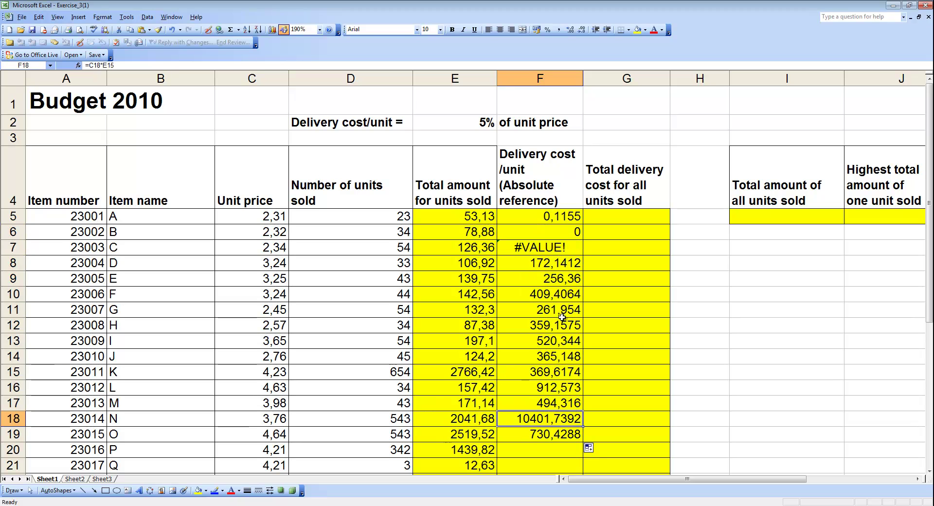
pyautogui.click(560, 218)
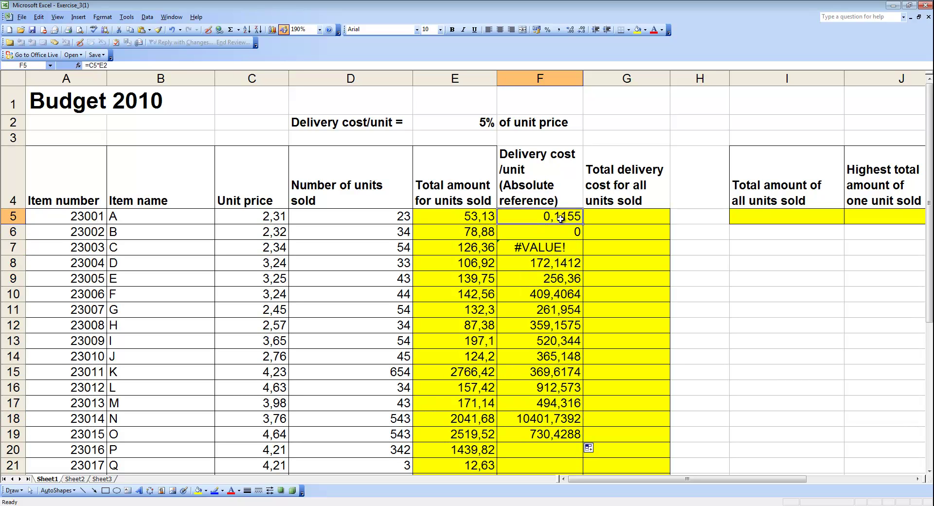
pyautogui.doubleClick(560, 218)
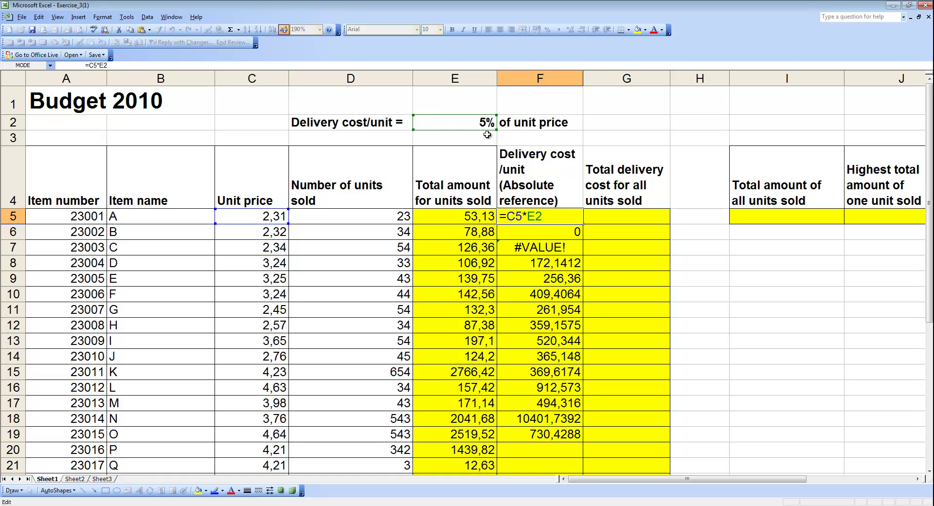
pyautogui.press('Return')
pyautogui.doubleClick(561, 233)
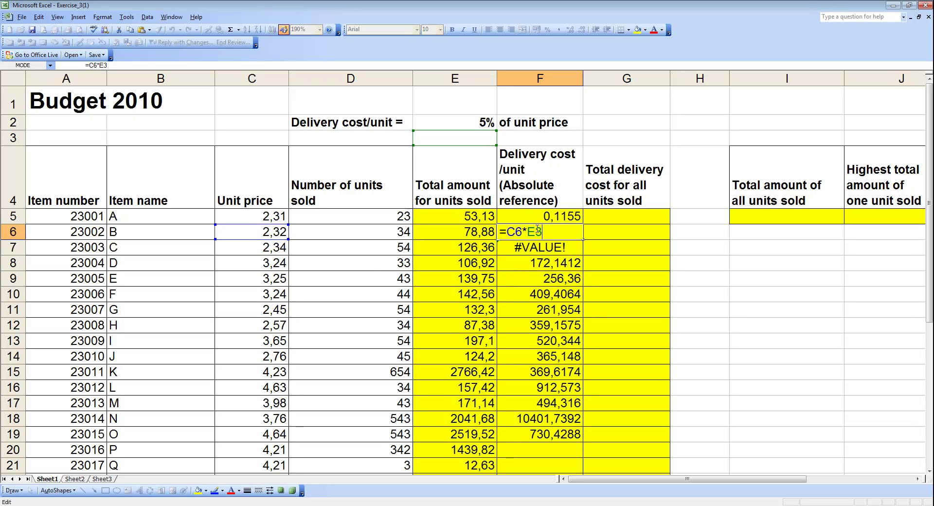
pyautogui.press('Return')
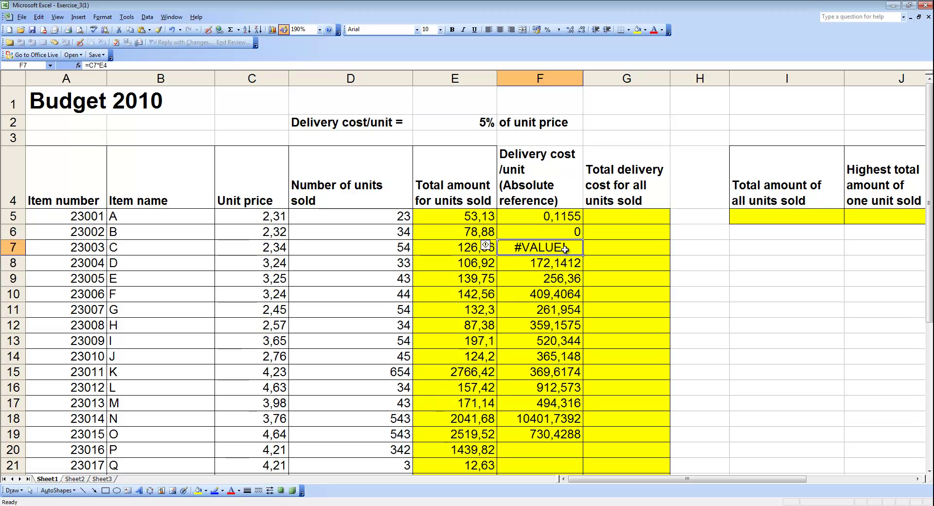
pyautogui.doubleClick(564, 249)
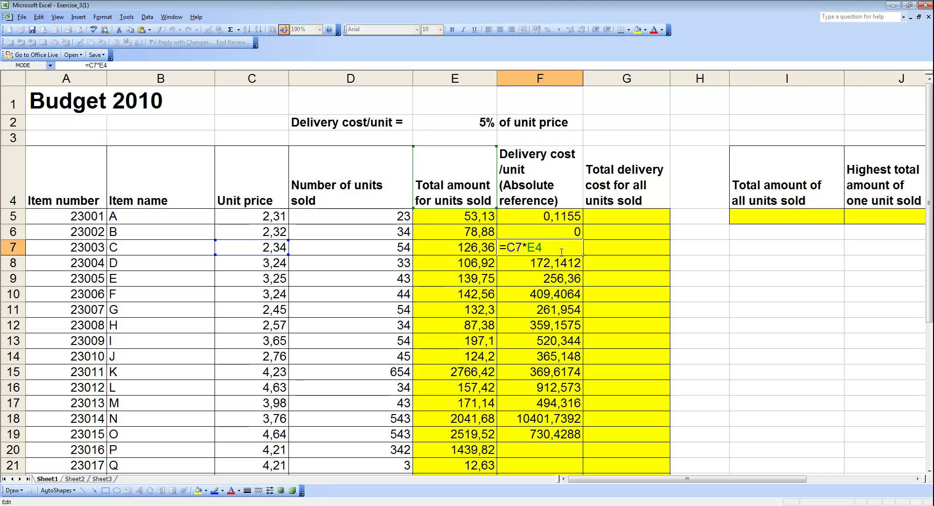
pyautogui.press('Return')
# Clear the delivery cost formulas in F6:F19 and change the formula in F5 to the absolute-reference version =C5*$E$2.
pyautogui.moveTo(560, 231); pyautogui.dragTo(549, 436)
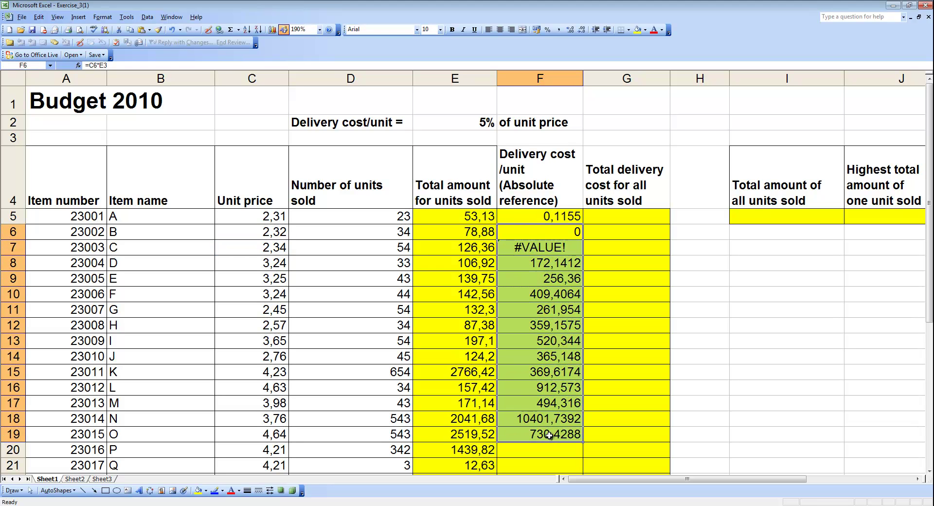
pyautogui.press('Delete')
pyautogui.doubleClick(570, 215)
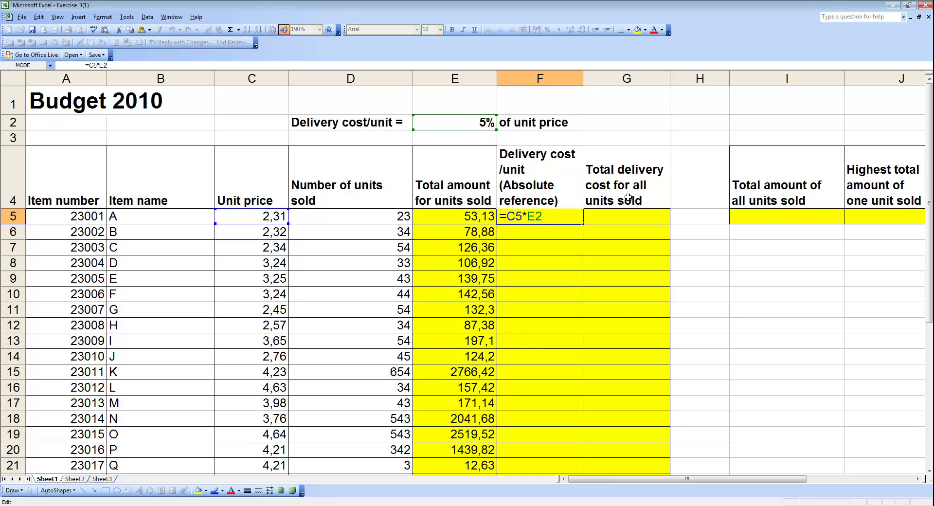
pyautogui.write('$')
pyautogui.press('Right')
pyautogui.write('$')
pyautogui.press('Return')
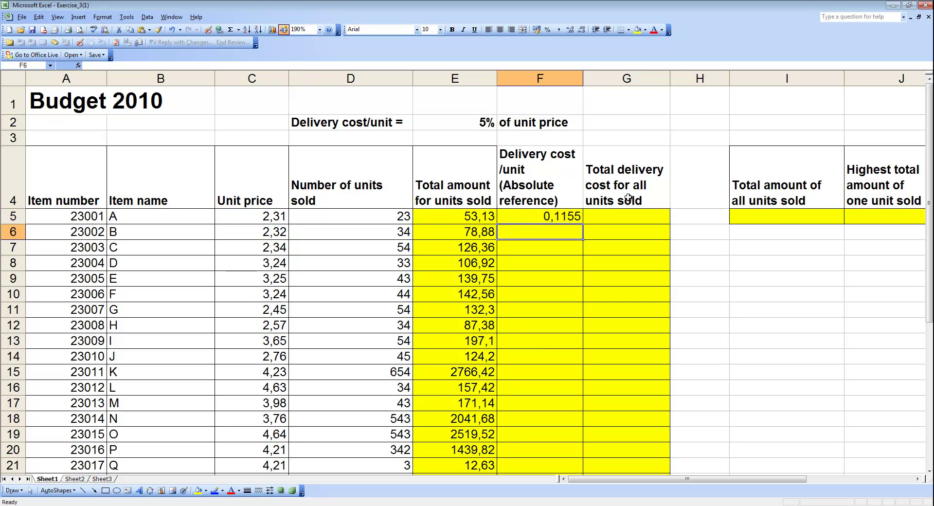
# Fill the absolute-reference delivery cost formula from F5 down to F20.
pyautogui.click(563, 219)
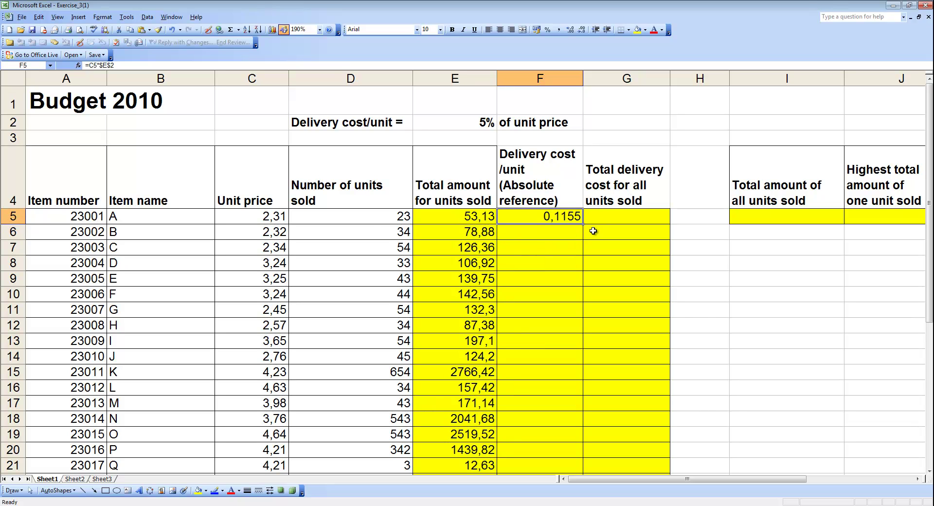
pyautogui.moveTo(585, 224); pyautogui.dragTo(577, 454)
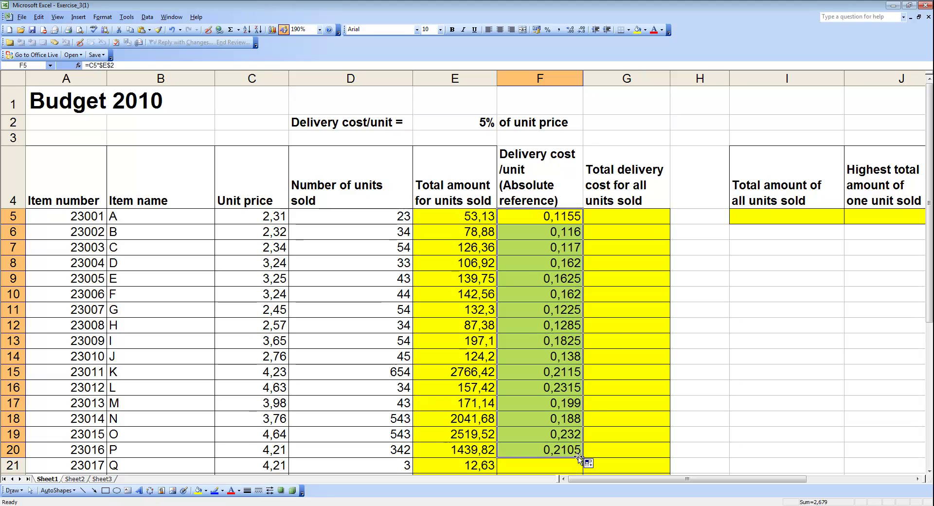
# Examine how the $E$2 reference is carried through the delivery cost formulas between F5 and F11.
pyautogui.doubleClick(566, 233)
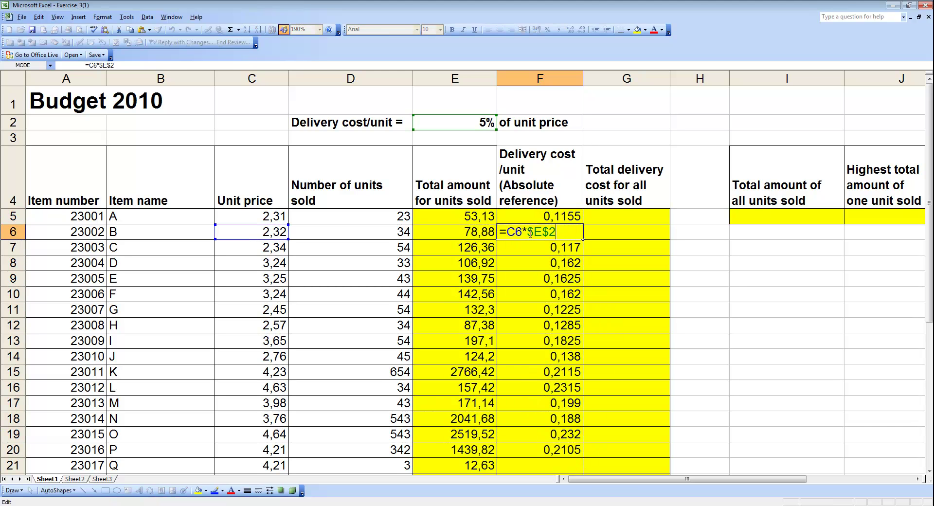
pyautogui.moveTo(527, 232); pyautogui.dragTo(558, 234)
pyautogui.click(558, 234)
pyautogui.doubleClick(550, 248)
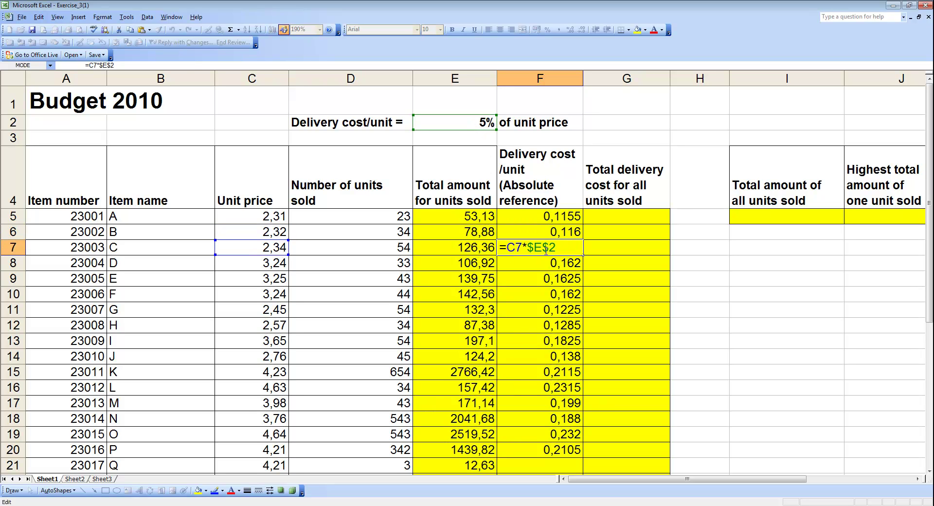
pyautogui.doubleClick(566, 263)
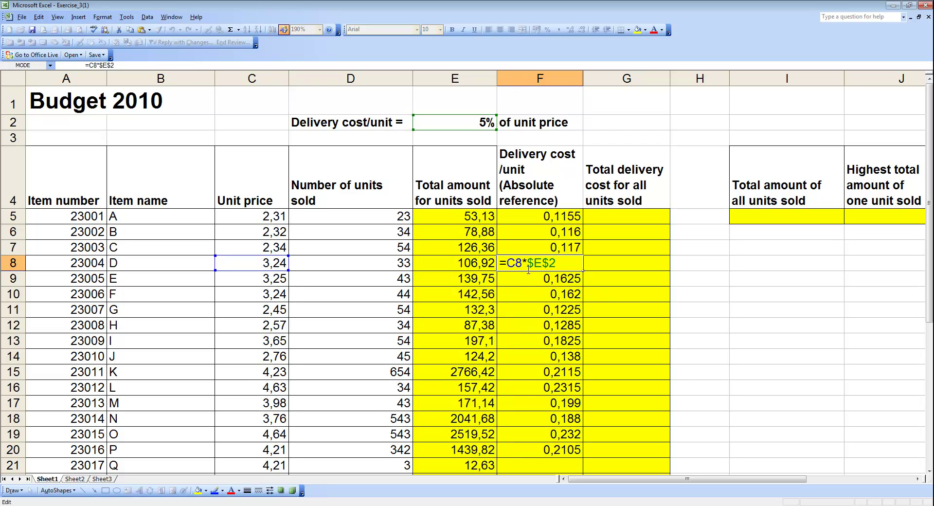
pyautogui.doubleClick(545, 278)
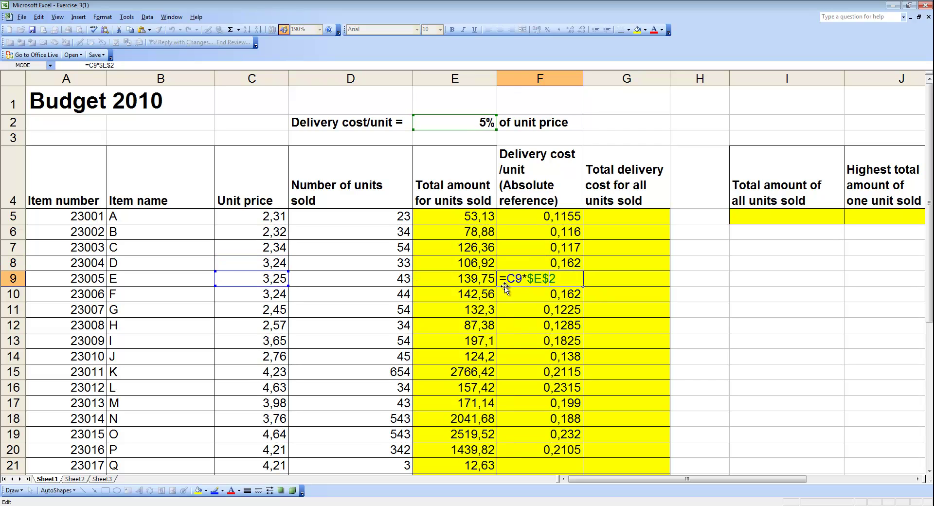
pyautogui.doubleClick(543, 298)
pyautogui.doubleClick(563, 310)
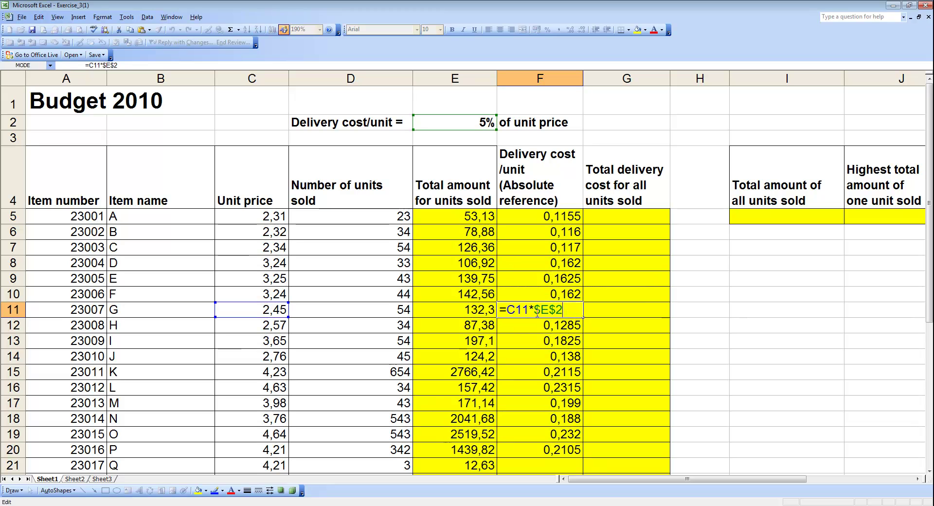
pyautogui.doubleClick(559, 220)
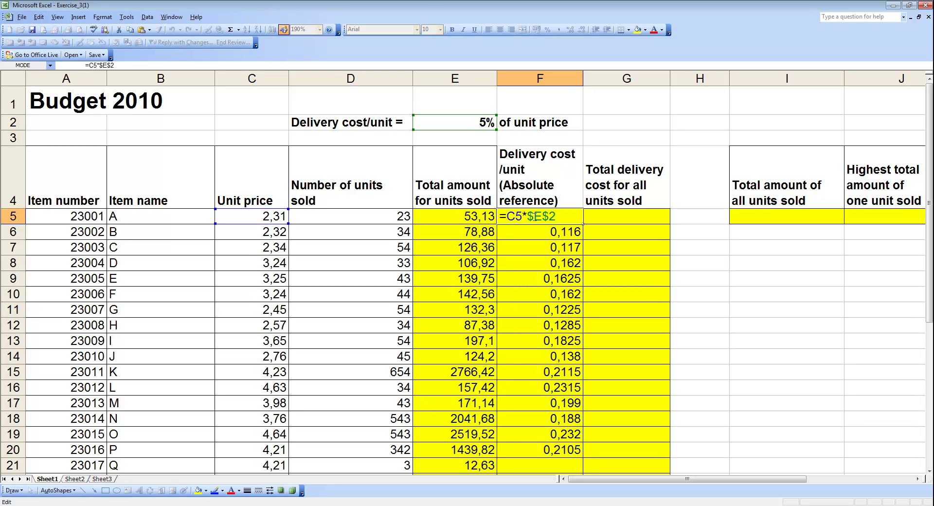
pyautogui.moveTo(534, 217); pyautogui.dragTo(564, 217)
pyautogui.click(565, 217)
pyautogui.click(601, 225)
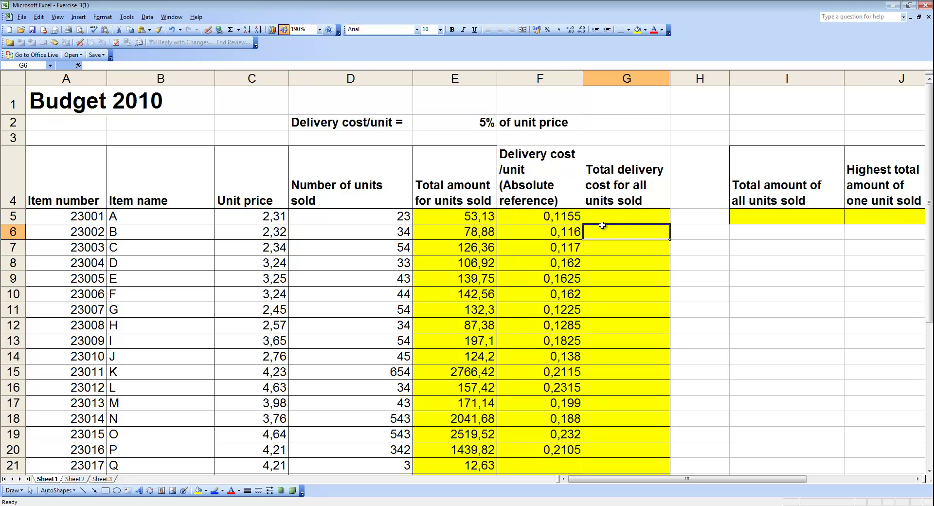
# Fill the delivery cost per unit formula from F20 down through the last item in row 40.
pyautogui.scroll(-5, 589, 239)
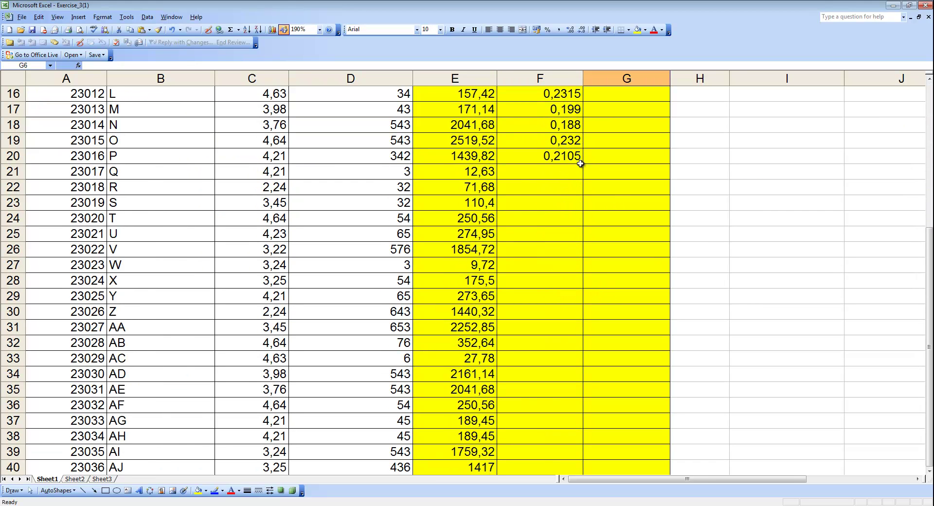
pyautogui.click(580, 158)
pyautogui.scroll(-1, 588, 174)
pyautogui.moveTo(583, 118); pyautogui.dragTo(579, 422)
pyautogui.scroll(6, 605, 390)
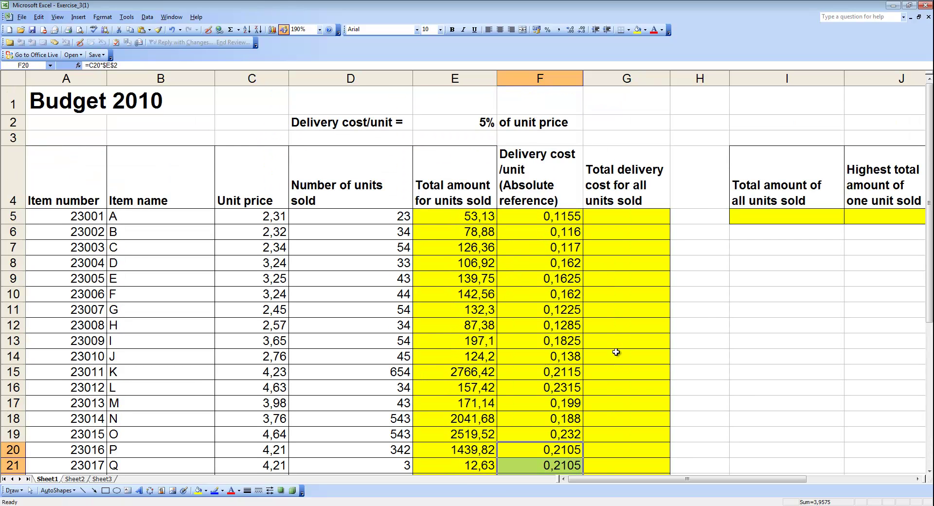
# Calculate item A's total delivery cost for all units sold in G5 with the formula =D5*F5.
pyautogui.click(630, 227)
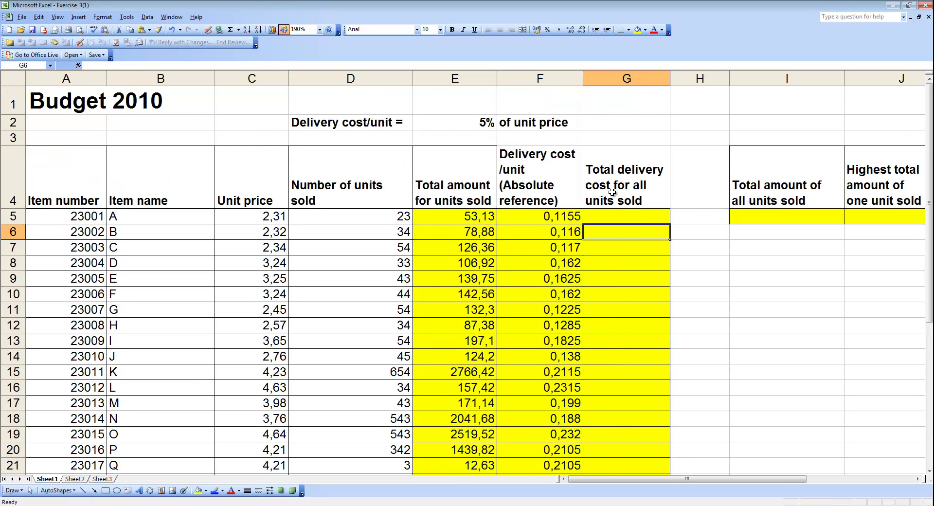
pyautogui.click(615, 221)
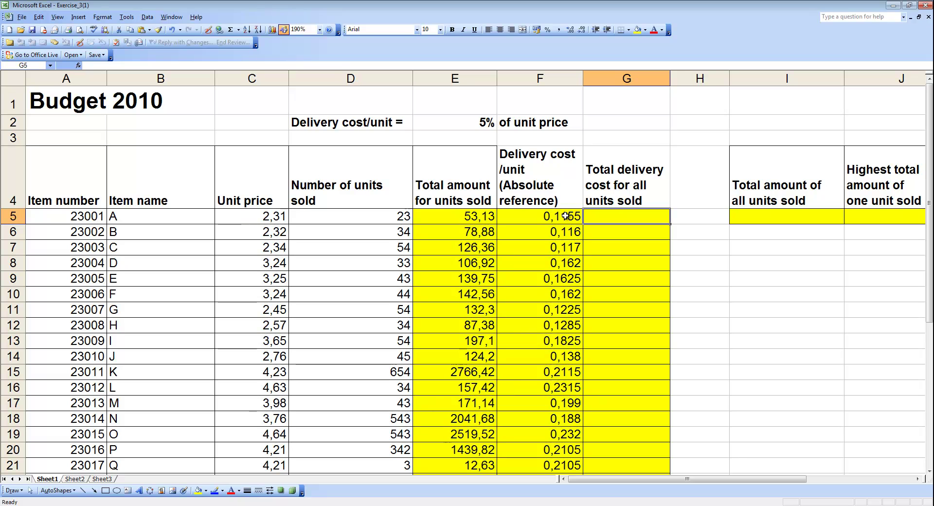
pyautogui.click(384, 216)
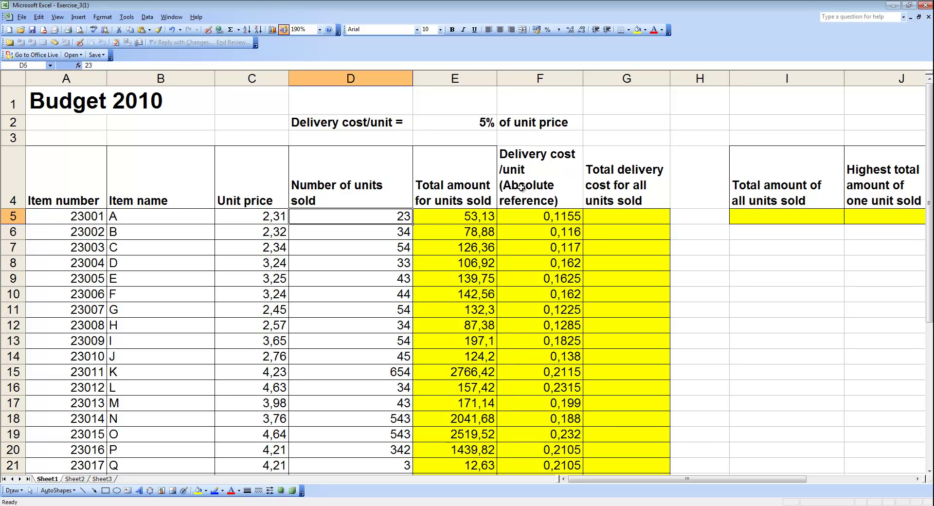
pyautogui.click(568, 218)
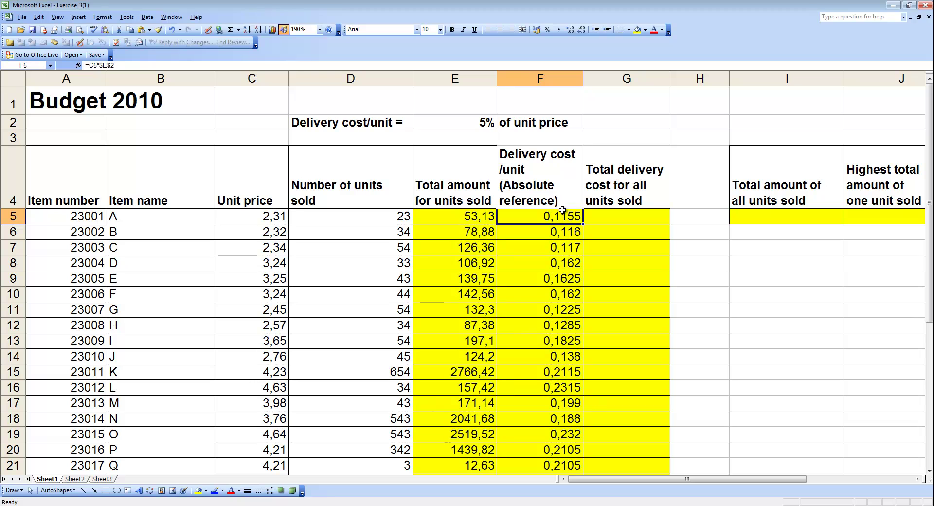
pyautogui.click(598, 218)
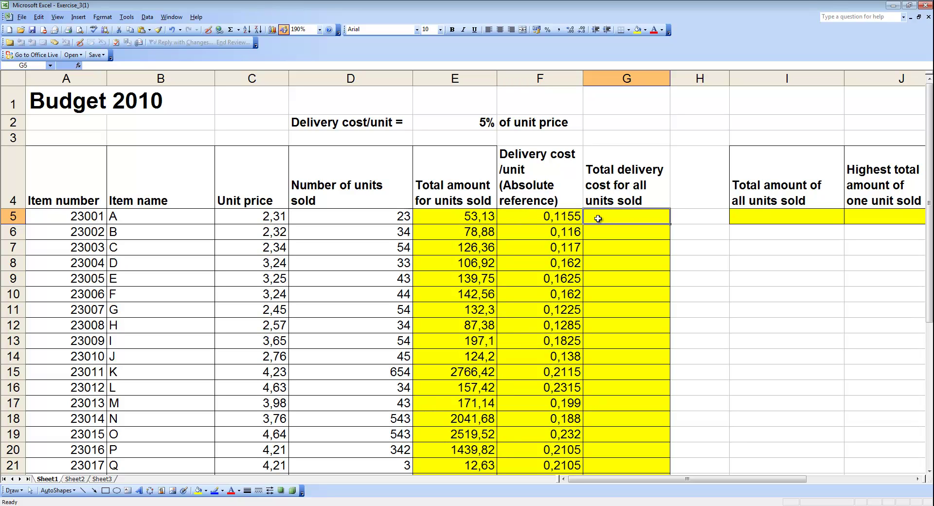
pyautogui.write('=')
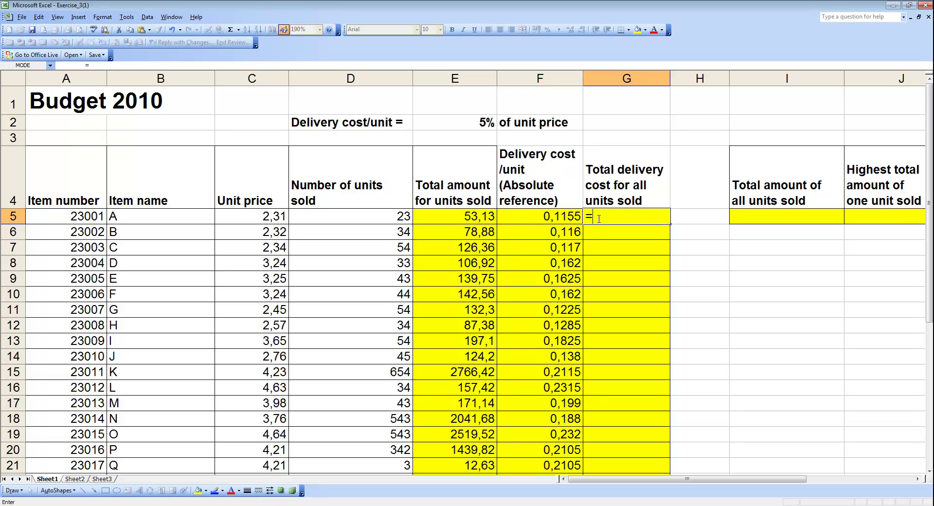
pyautogui.click(404, 216)
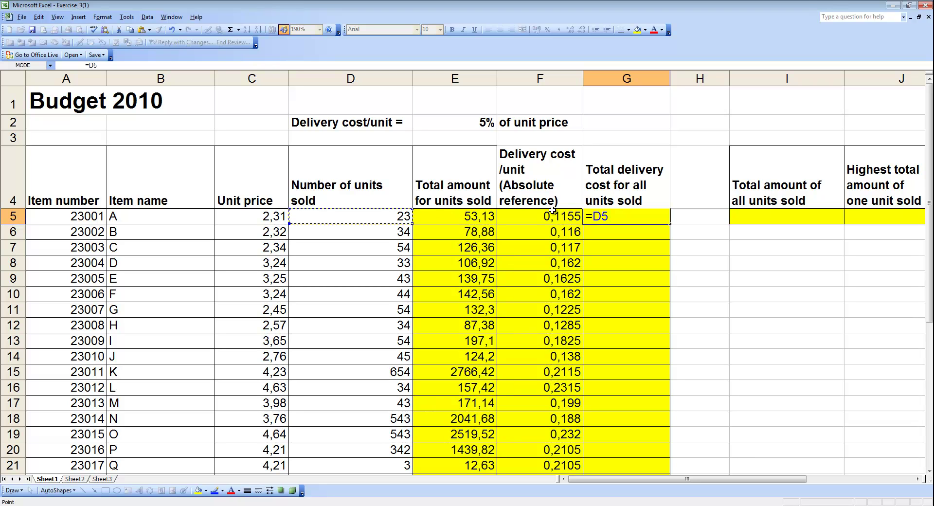
pyautogui.write('*')
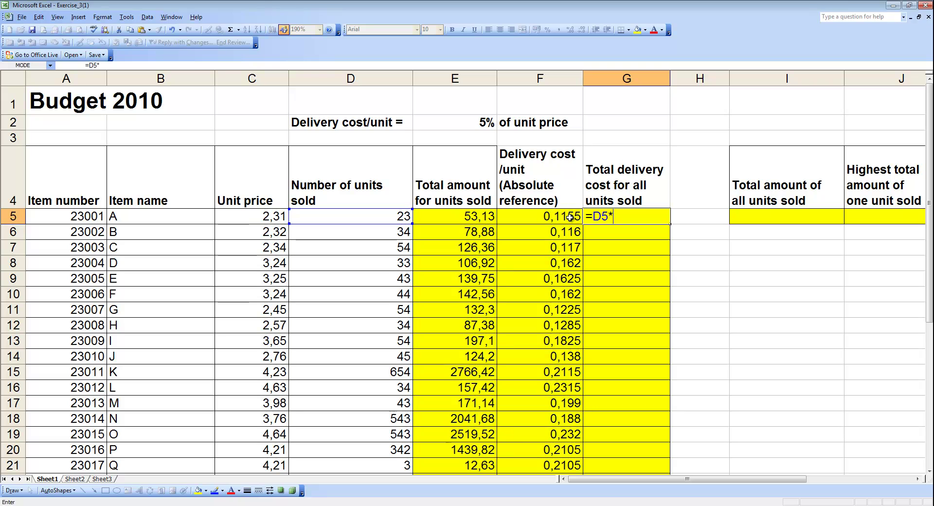
pyautogui.click(569, 218)
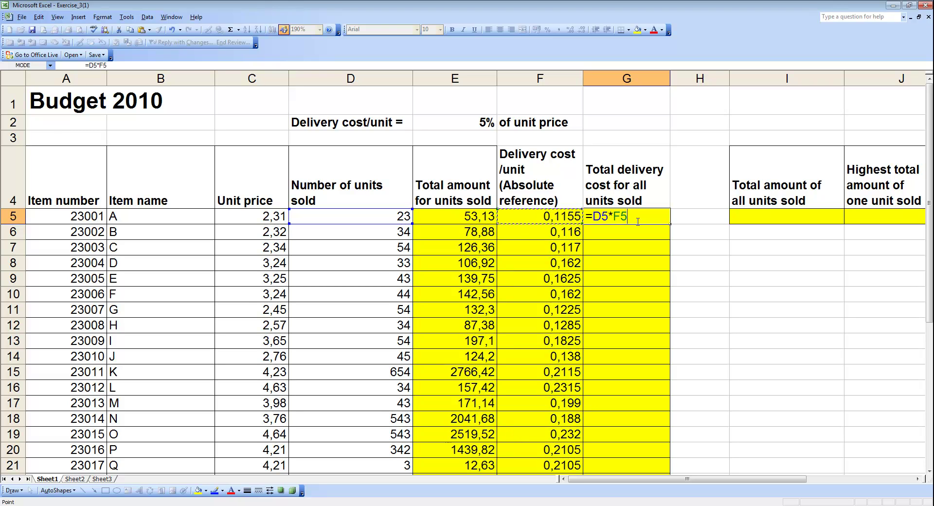
pyautogui.press('Return')
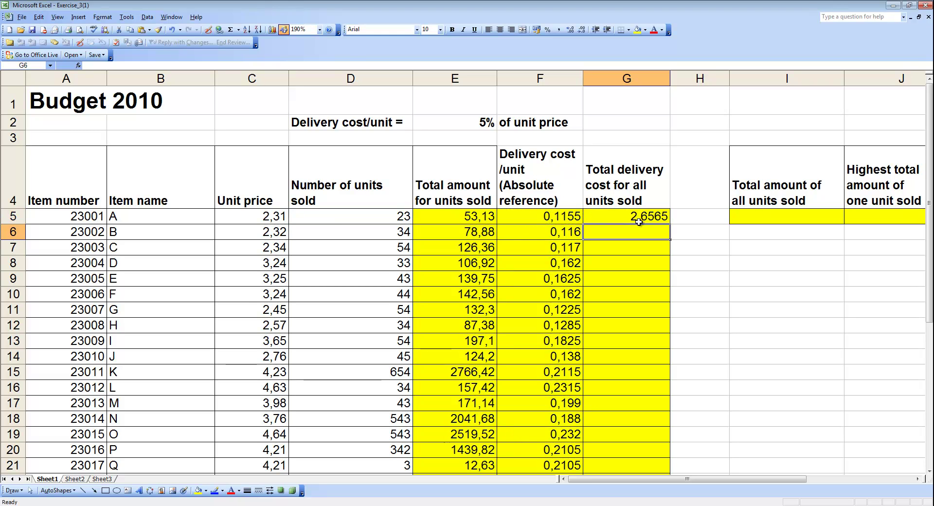
# Fill the total delivery cost formula from G5 down through the last item in row 40.
pyautogui.click(665, 221)
pyautogui.moveTo(670, 223); pyautogui.dragTo(665, 438)
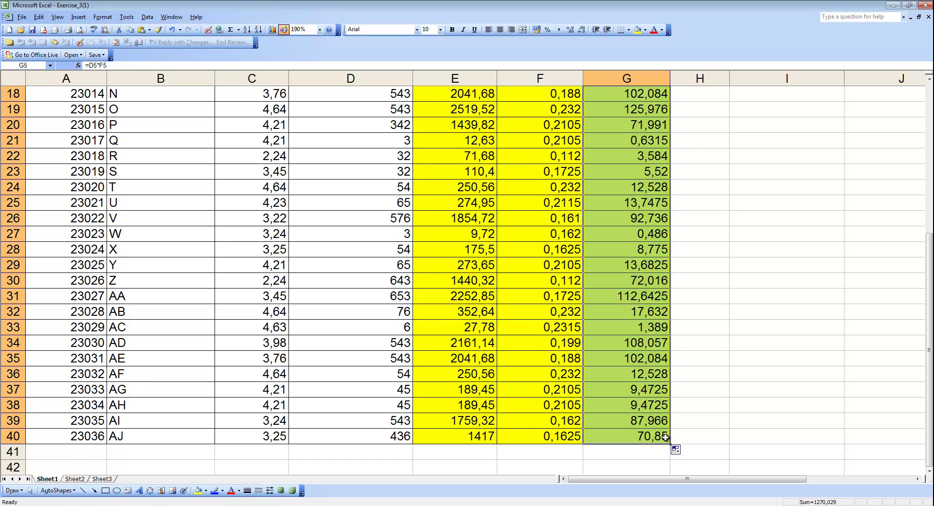
pyautogui.scroll(6, 740, 280)
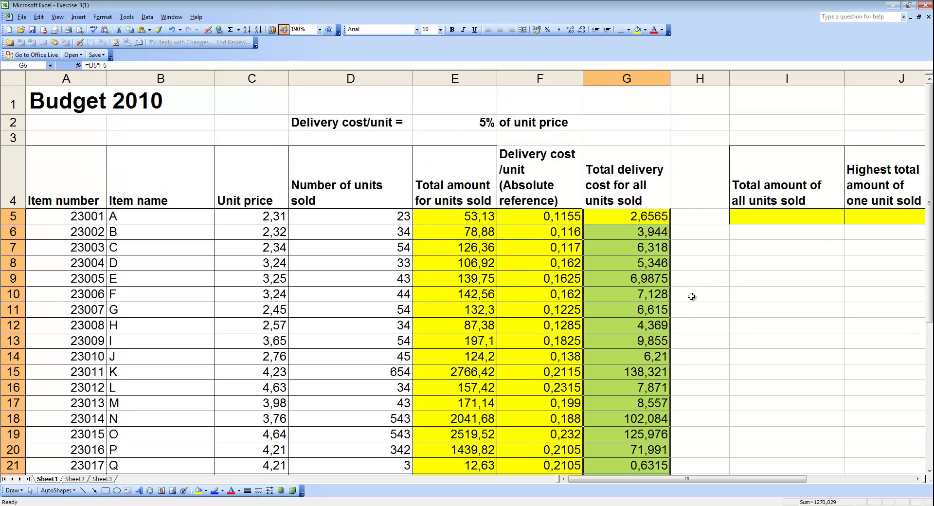
# Review the summary headings beside the item table and the individual items' total amounts in E5:E8 that feed the overall total.
pyautogui.click(762, 216)
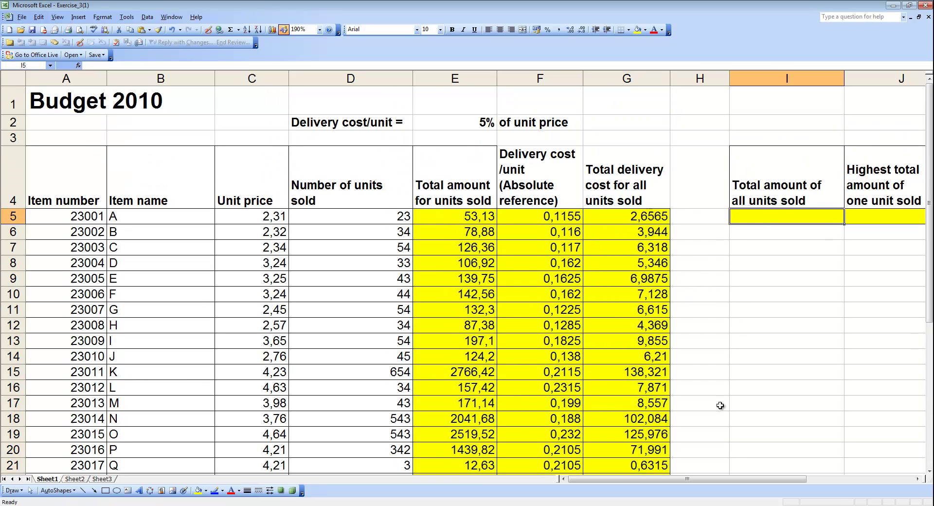
pyautogui.moveTo(738, 480); pyautogui.dragTo(843, 480)
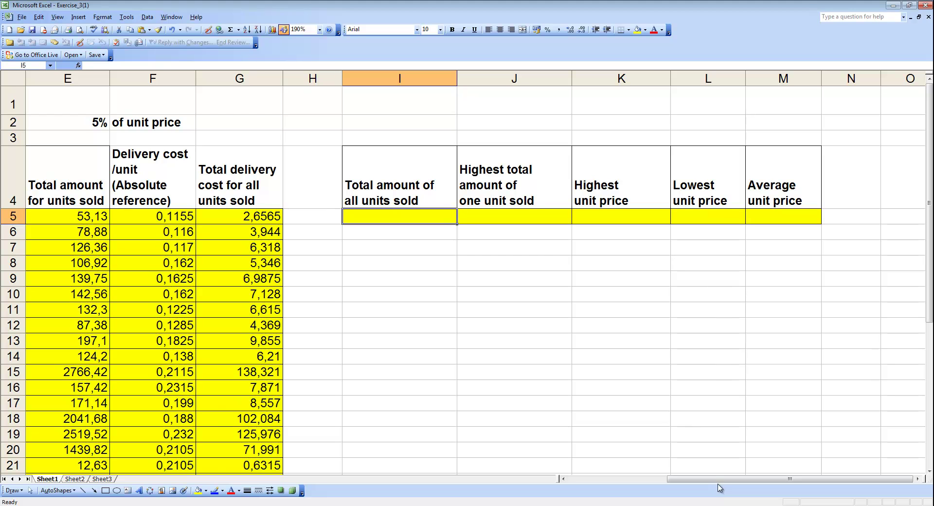
pyautogui.moveTo(723, 480); pyautogui.dragTo(678, 480)
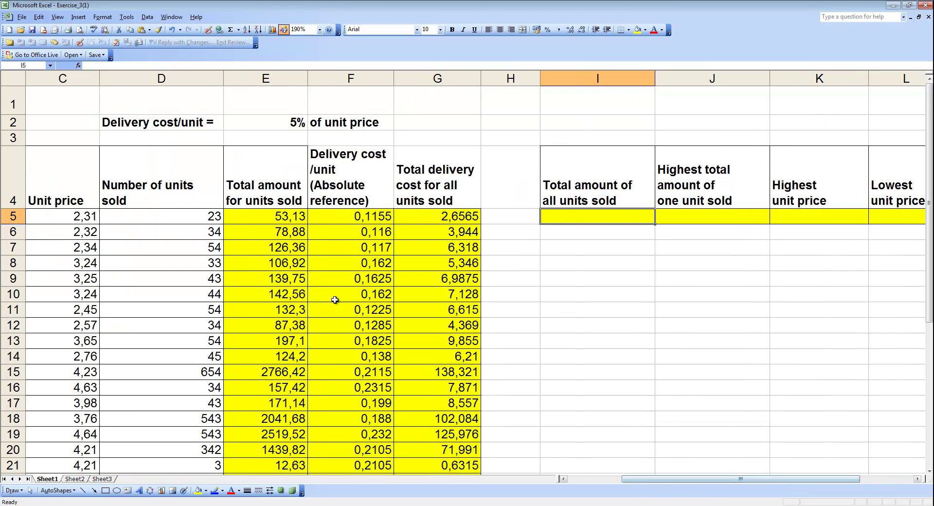
pyautogui.scroll(-1, 321, 277)
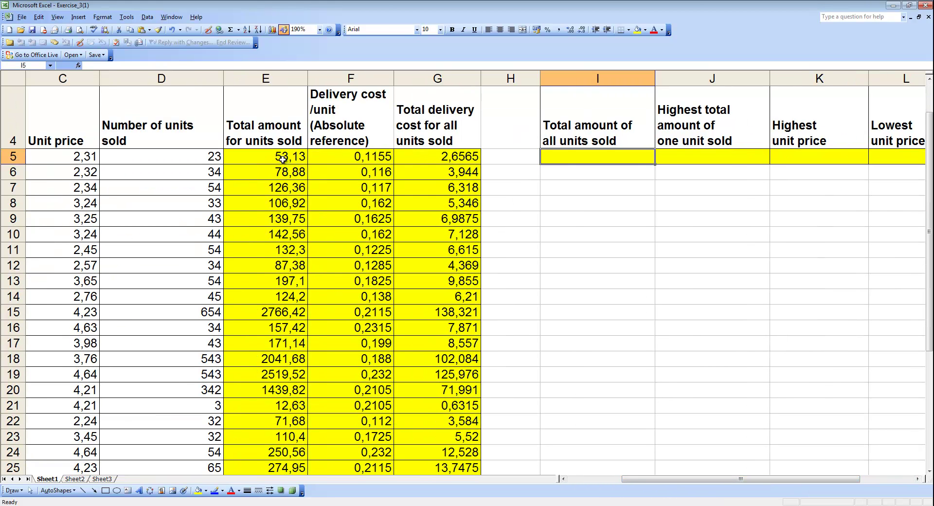
pyautogui.moveTo(636, 482); pyautogui.dragTo(582, 481)
pyautogui.moveTo(85, 158); pyautogui.dragTo(464, 156)
pyautogui.click(464, 156)
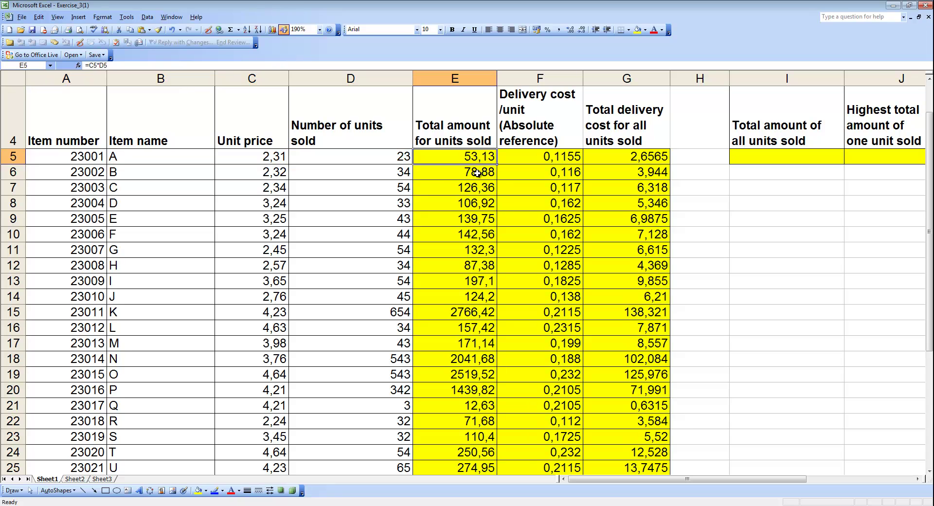
pyautogui.click(168, 170)
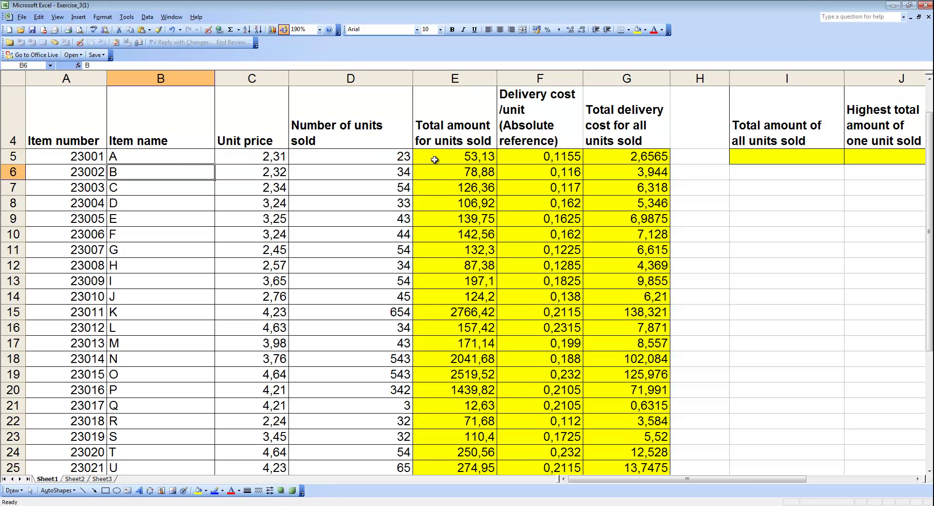
pyautogui.click(472, 174)
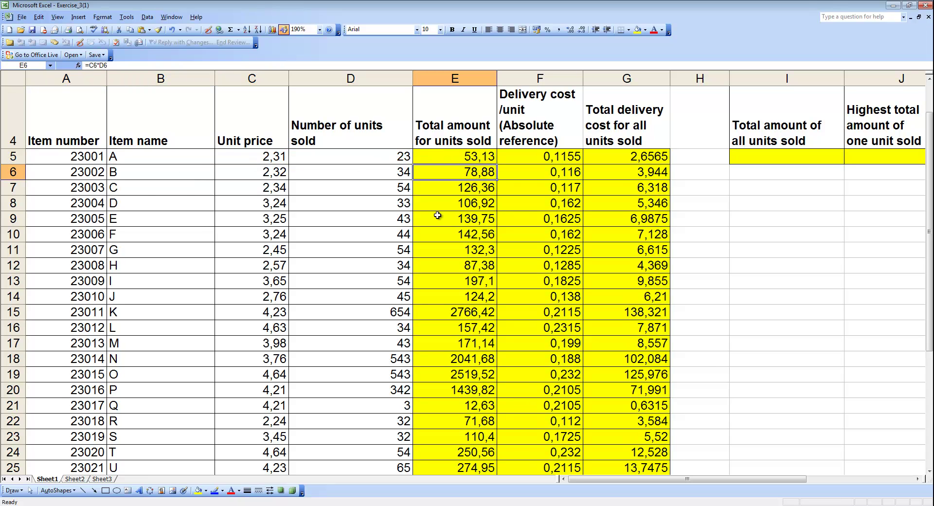
pyautogui.click(142, 192)
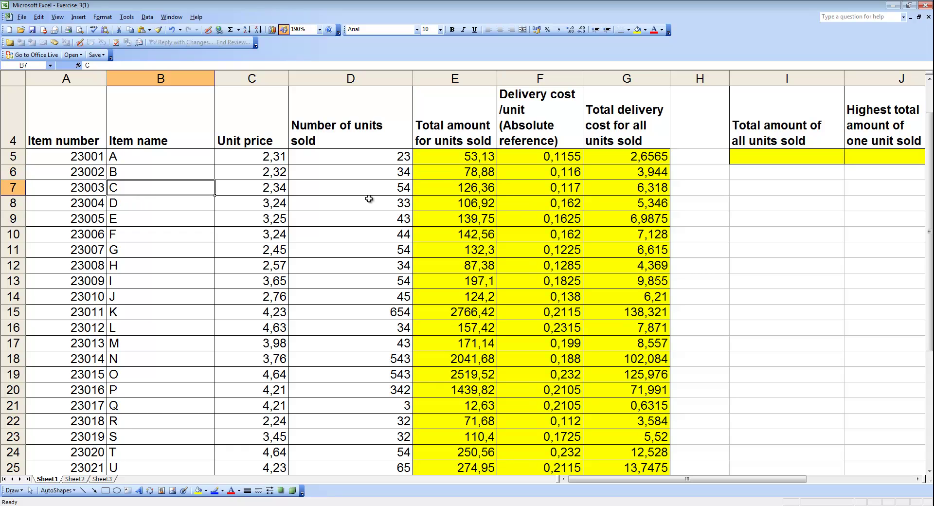
pyautogui.click(465, 187)
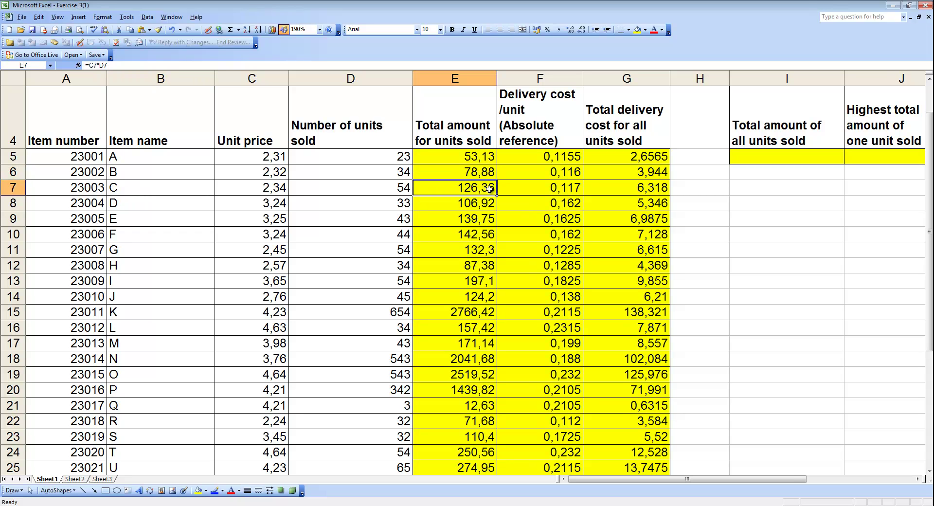
pyautogui.click(479, 156)
pyautogui.click(479, 172)
pyautogui.click(480, 188)
pyautogui.click(482, 201)
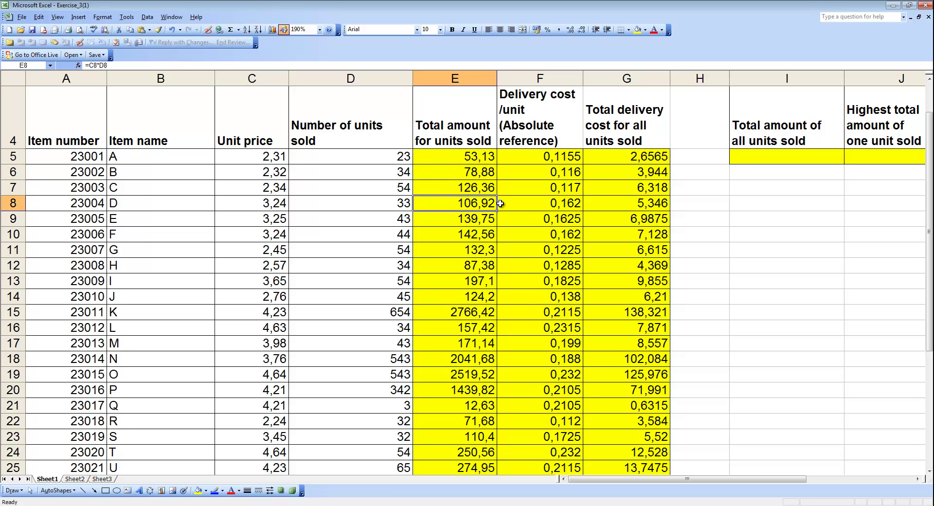
# Calculate the total amount of all units sold in I5 with the SUM function over E5:E40.
pyautogui.click(759, 155)
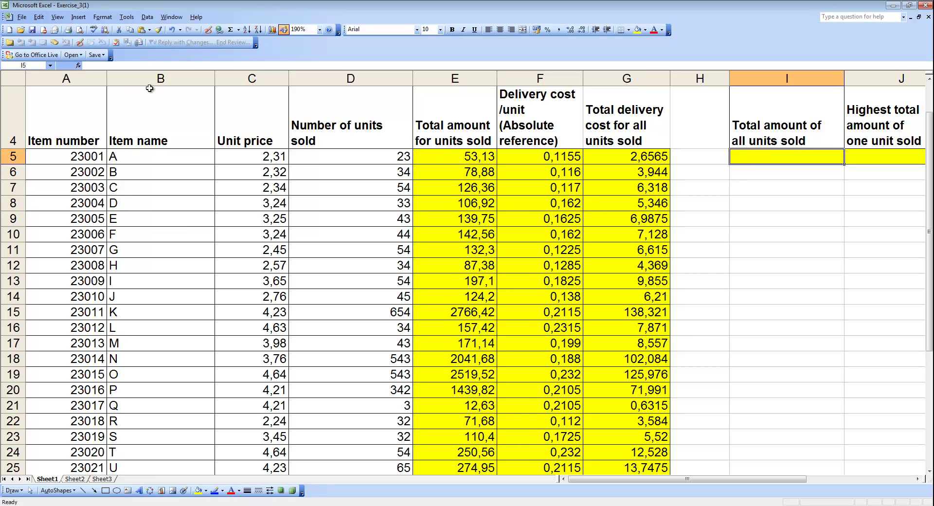
pyautogui.click(77, 66)
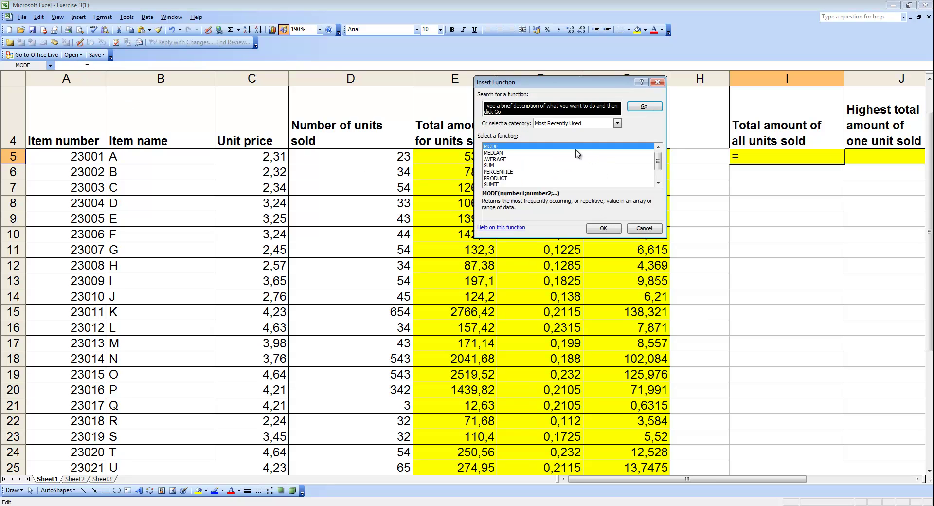
pyautogui.click(496, 165)
pyautogui.click(603, 228)
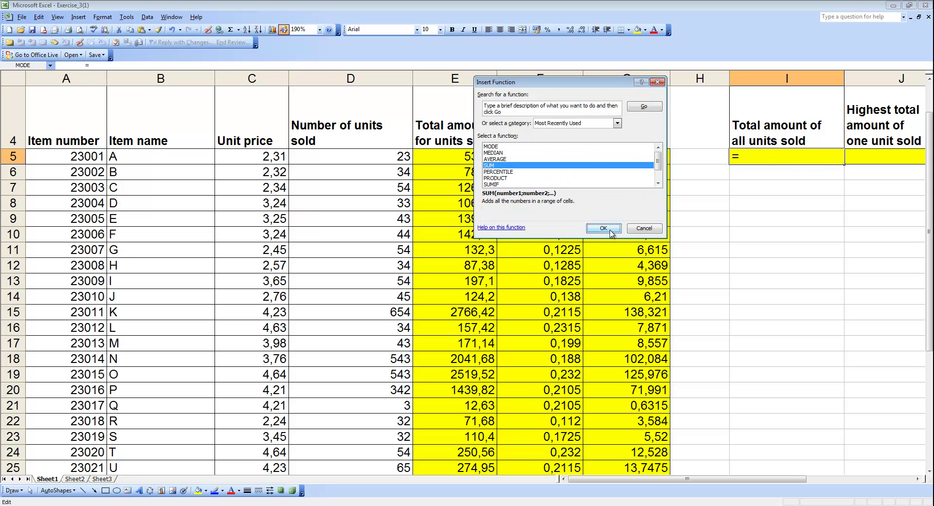
pyautogui.moveTo(579, 88); pyautogui.dragTo(786, 110)
pyautogui.moveTo(471, 161); pyautogui.dragTo(485, 423)
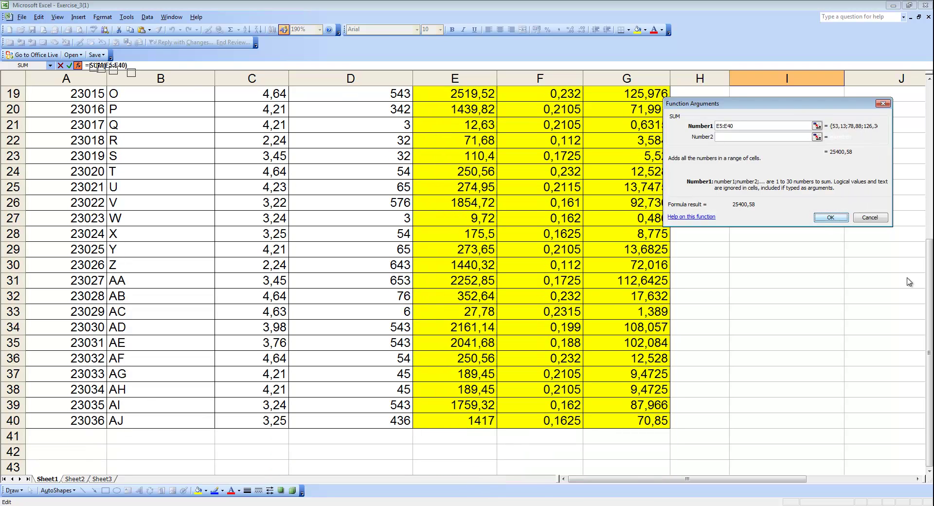
pyautogui.press('Return')
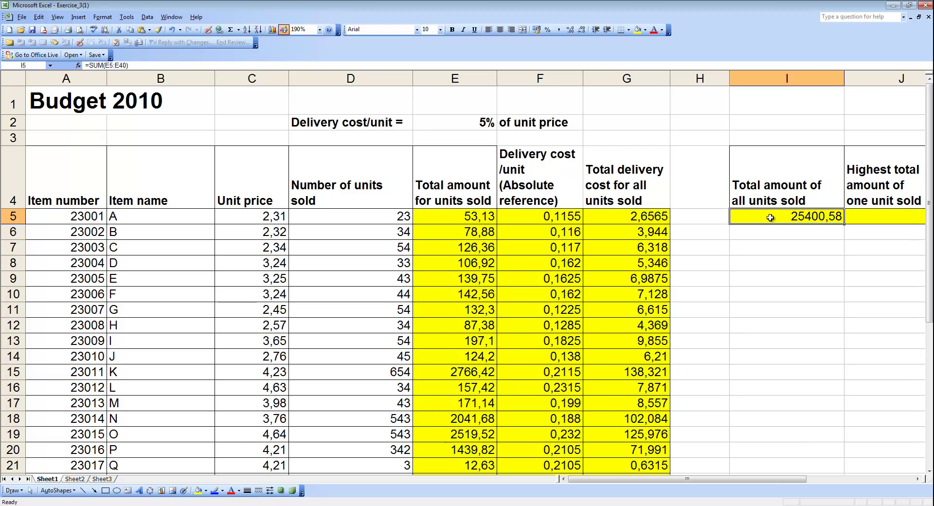
# Insert the MAX function into J5 for the highest total amount of one unit sold, choosing it from the All category.
pyautogui.moveTo(780, 480); pyautogui.dragTo(856, 481)
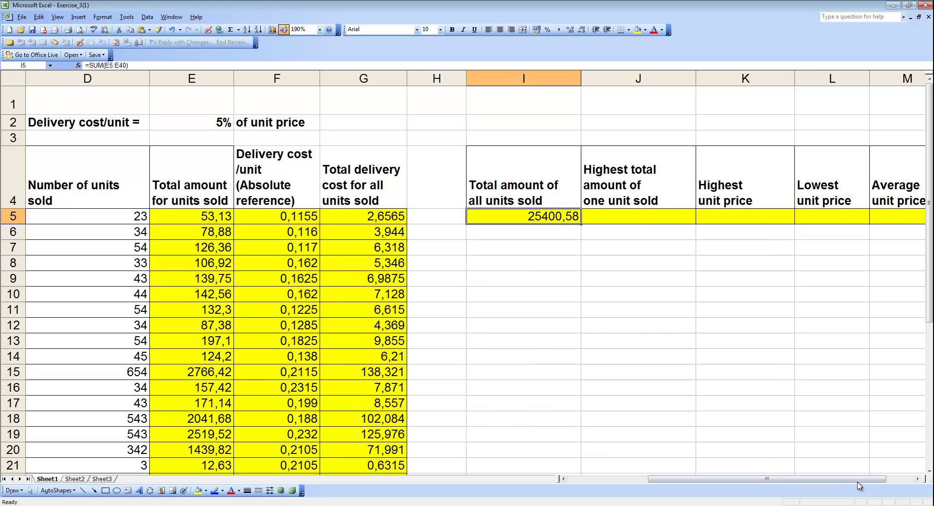
pyautogui.moveTo(859, 485); pyautogui.dragTo(790, 492)
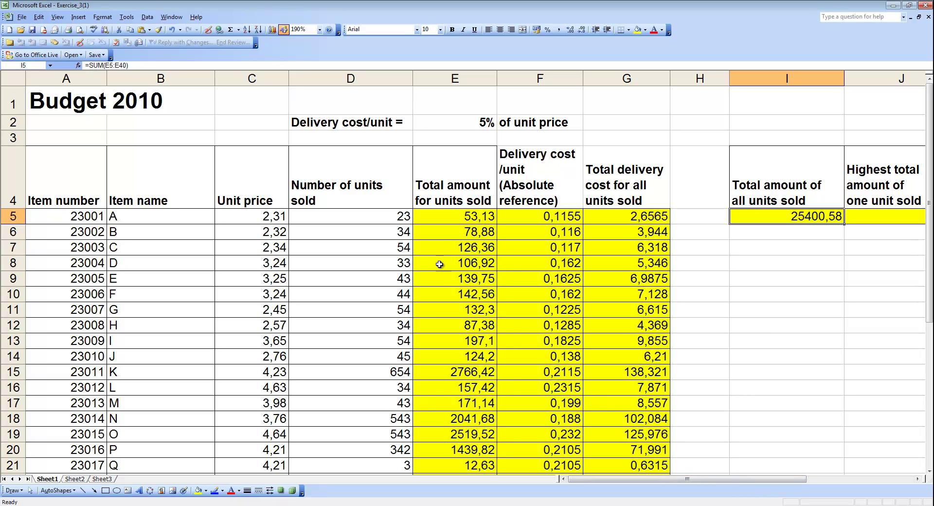
pyautogui.moveTo(453, 219); pyautogui.dragTo(456, 454)
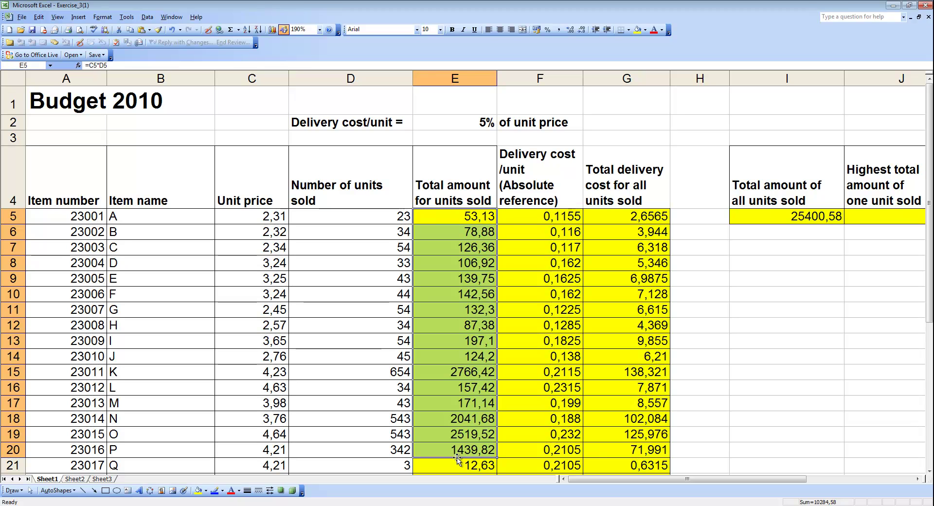
pyautogui.click(885, 216)
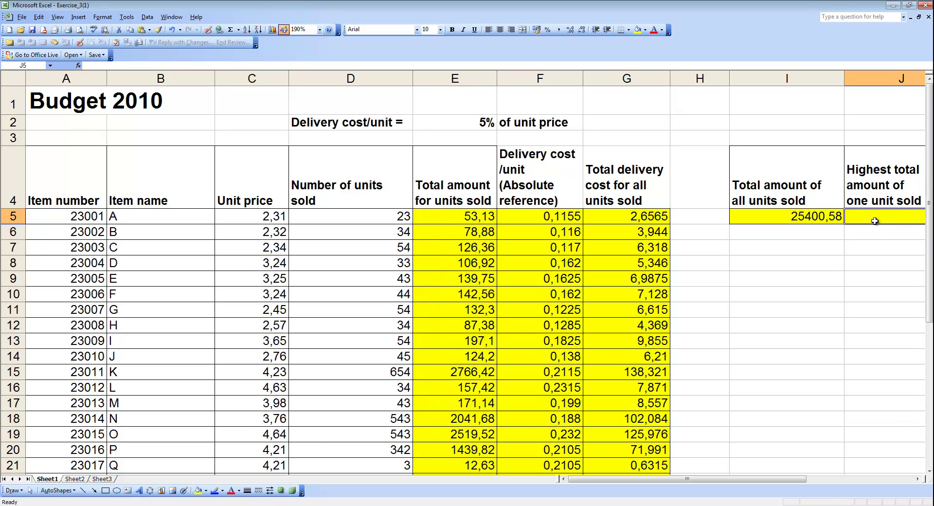
pyautogui.click(78, 65)
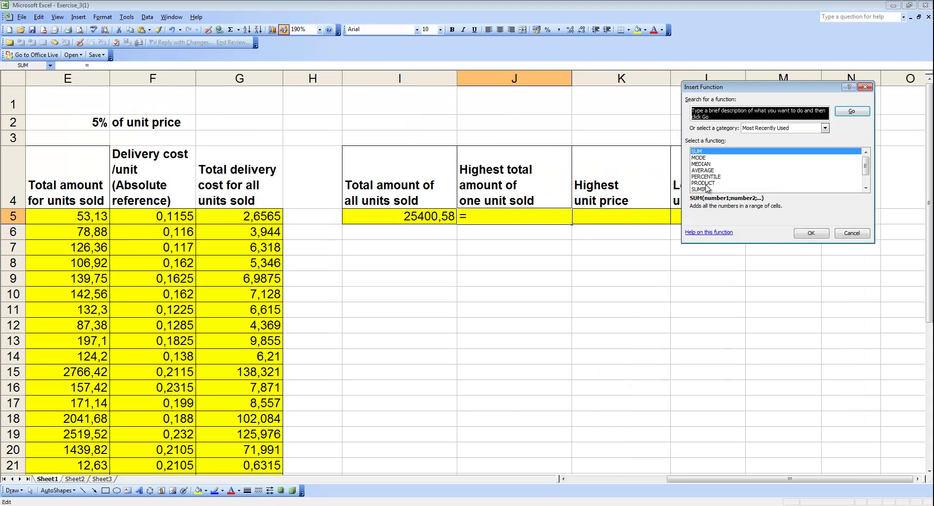
pyautogui.click(708, 184)
pyautogui.scroll(-1, 706, 181)
pyautogui.scroll(1, 706, 180)
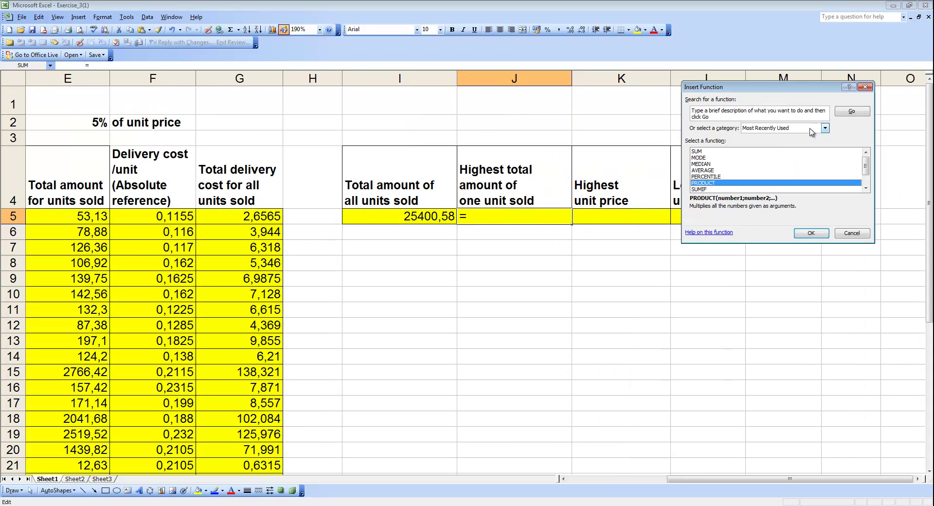
pyautogui.click(824, 129)
pyautogui.click(768, 141)
pyautogui.click(715, 177)
pyautogui.press('m')
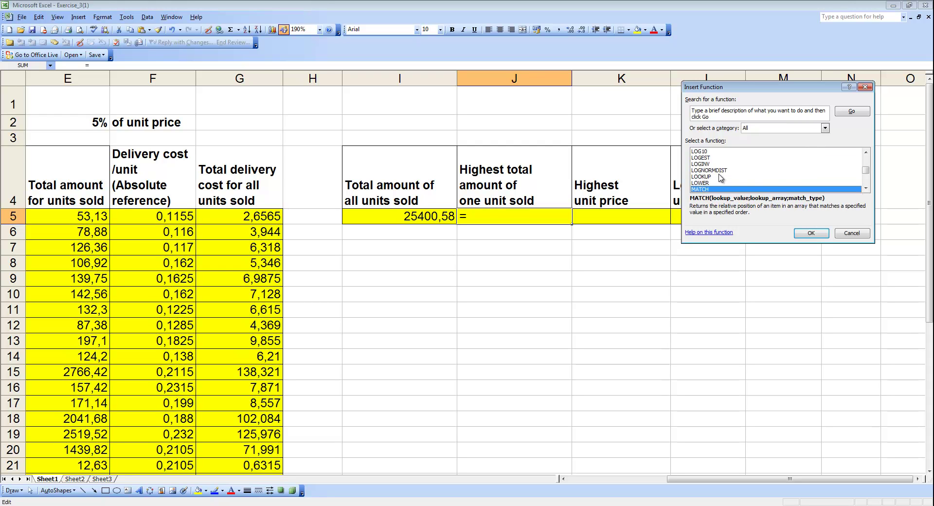
pyautogui.scroll(-1, 720, 178)
pyautogui.click(696, 176)
pyautogui.click(811, 232)
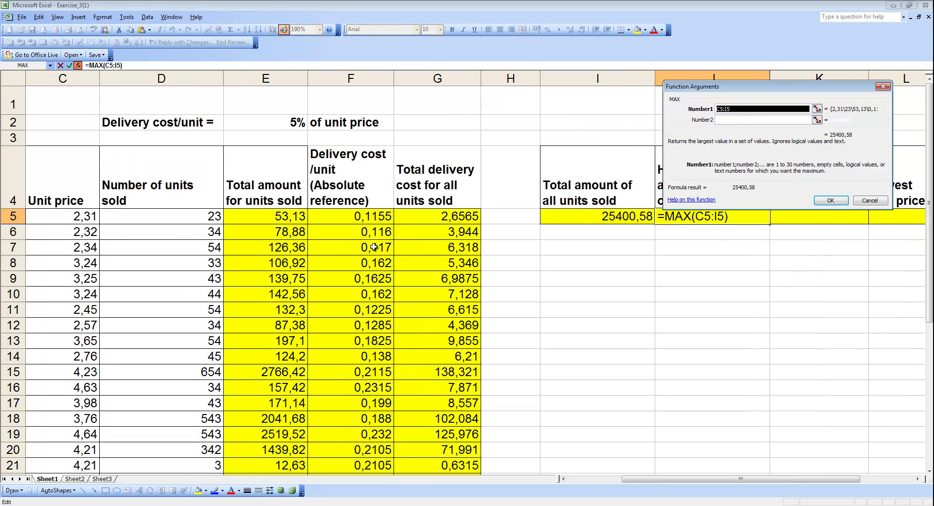
# Set the MAX range in J5 to E5:E40 and check the result against the totals in column E.
pyautogui.moveTo(281, 218); pyautogui.dragTo(284, 391)
pyautogui.click(830, 200)
pyautogui.scroll(1, 824, 327)
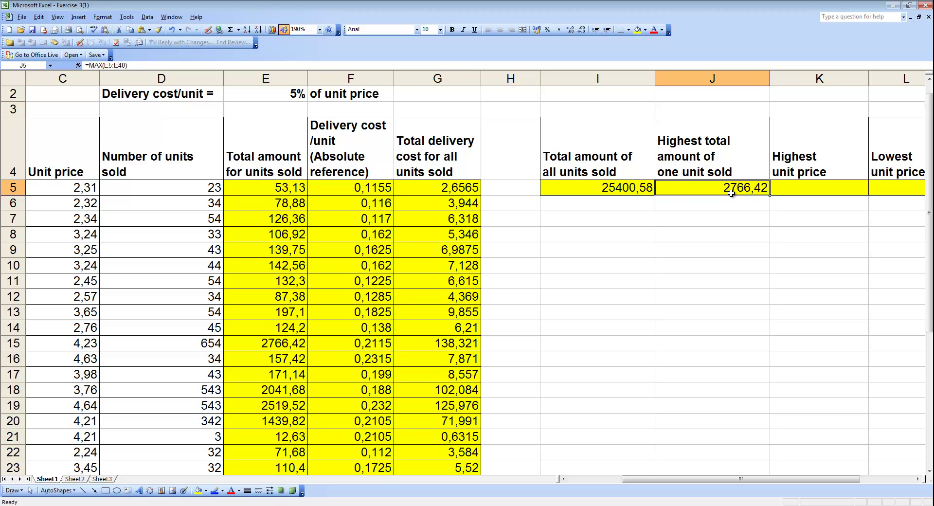
pyautogui.click(280, 346)
pyautogui.scroll(-6, 280, 346)
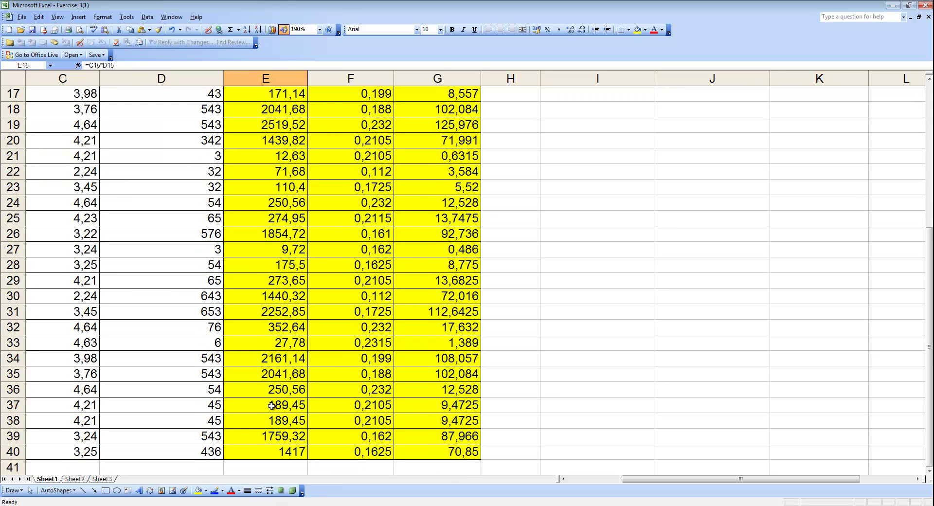
pyautogui.scroll(6, 271, 405)
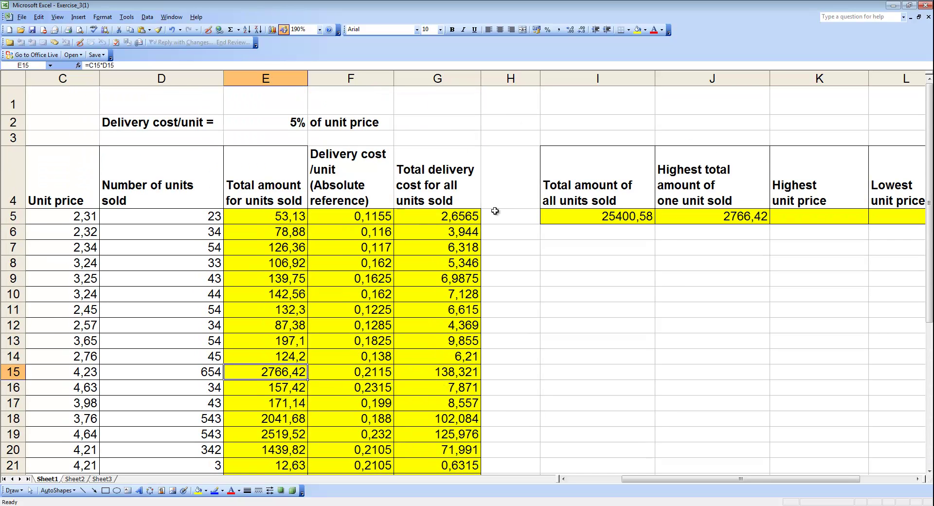
# Calculate the highest unit price in K5 with the MAX function over C5:C40.
pyautogui.click(802, 219)
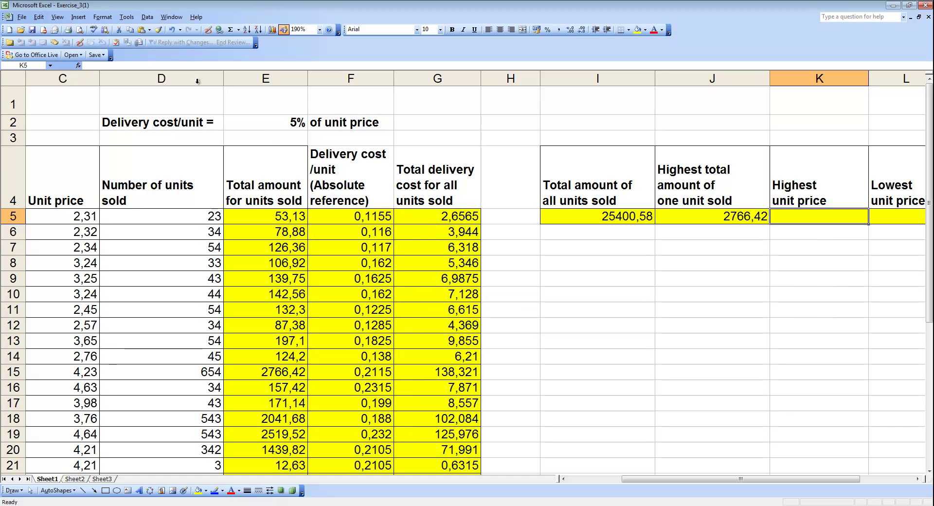
pyautogui.click(77, 65)
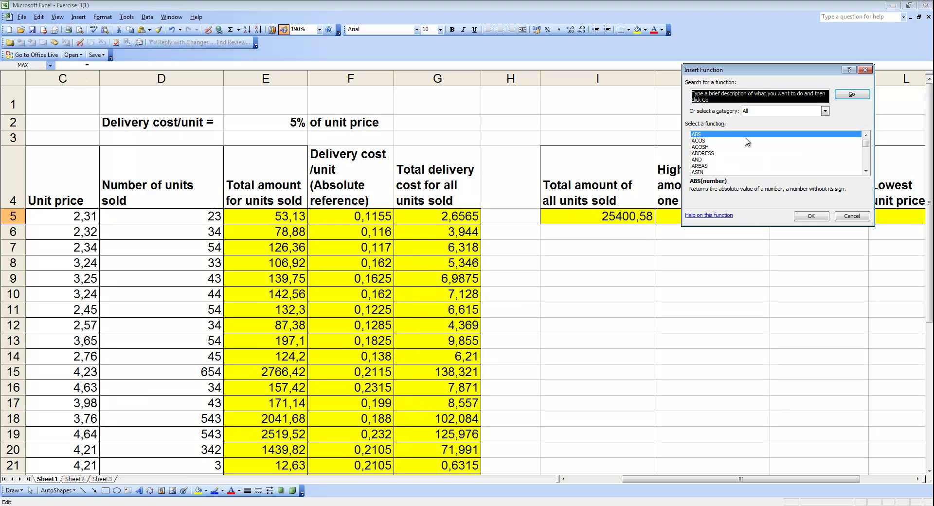
pyautogui.click(707, 165)
pyautogui.press('m')
pyautogui.scroll(-1, 707, 173)
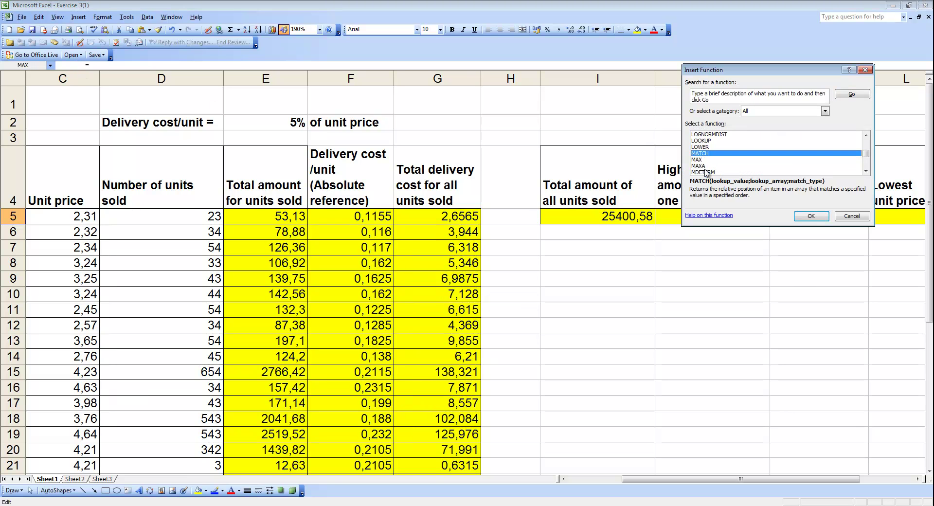
pyautogui.click(705, 159)
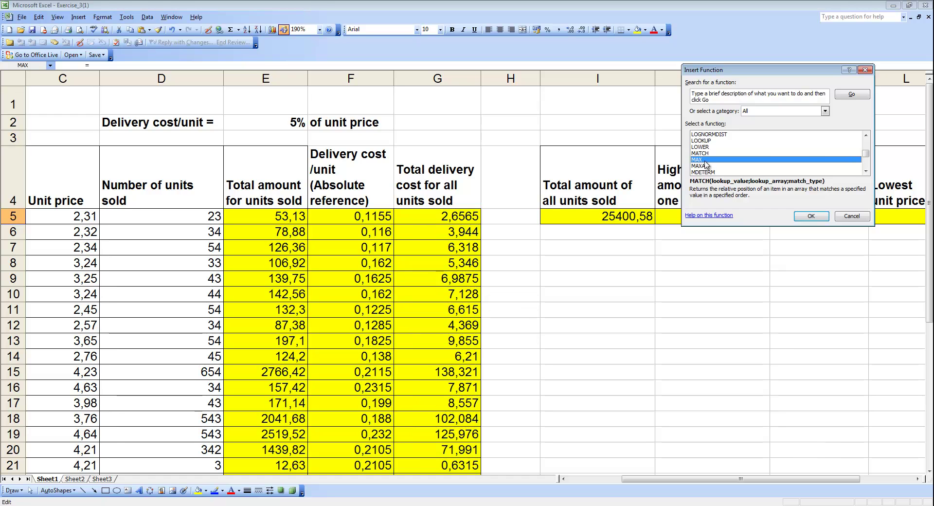
pyautogui.click(821, 217)
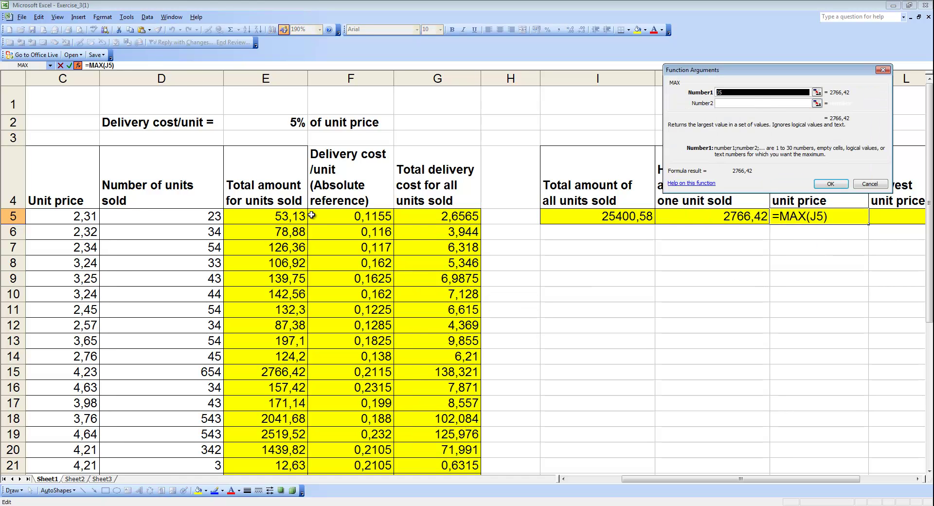
pyautogui.moveTo(630, 479); pyautogui.dragTo(579, 479)
pyautogui.moveTo(240, 215); pyautogui.dragTo(250, 363)
pyautogui.click(829, 184)
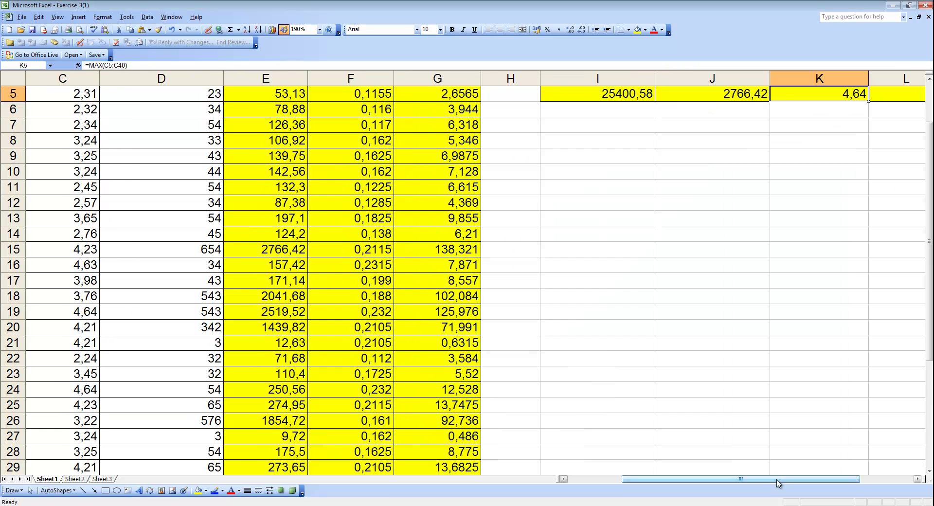
# Insert the MIN function into L5 for the lowest unit price, choosing it from the full function list.
pyautogui.moveTo(779, 480); pyautogui.dragTo(847, 480)
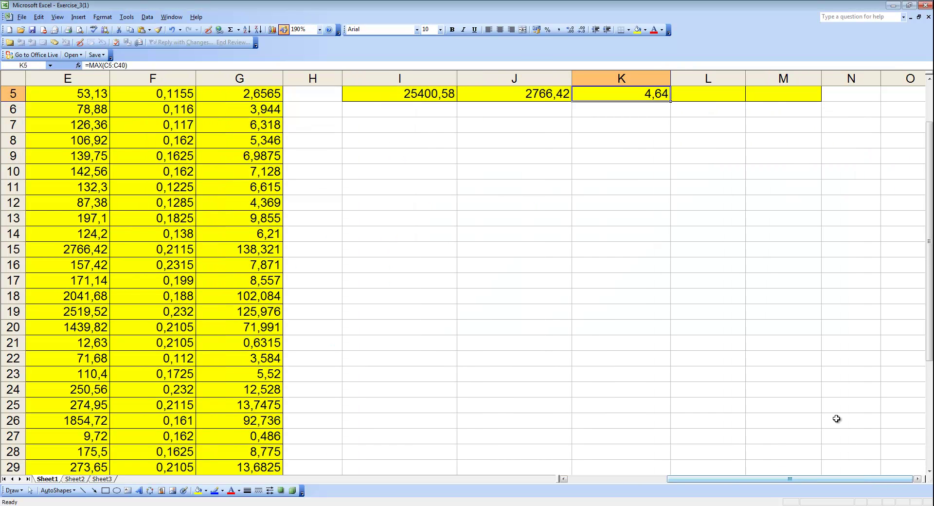
pyautogui.scroll(2, 835, 419)
pyautogui.click(703, 213)
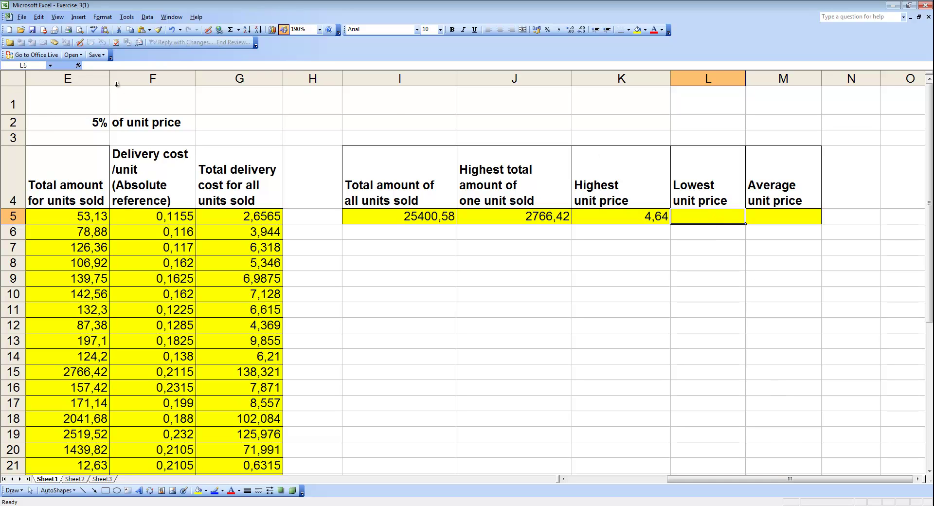
pyautogui.click(78, 65)
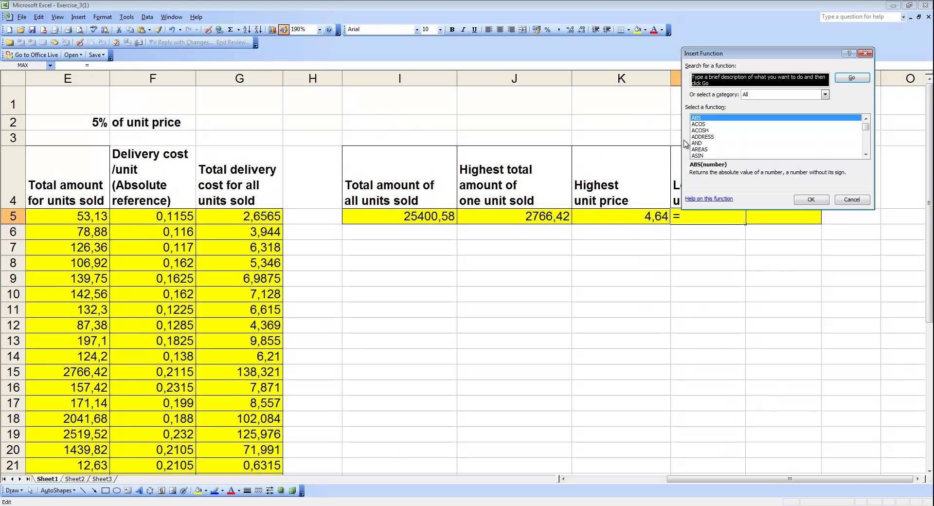
pyautogui.click(698, 142)
pyautogui.press('m')
pyautogui.scroll(-2, 734, 170)
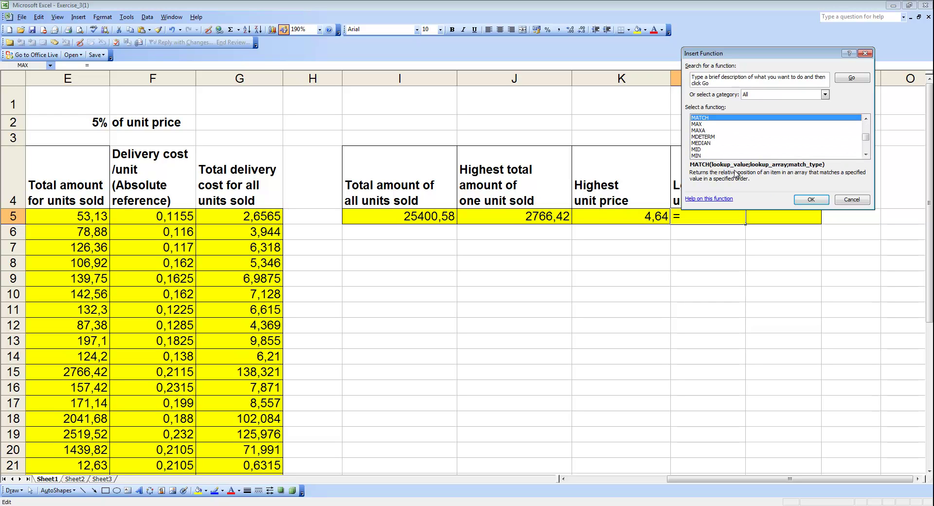
pyautogui.click(697, 155)
pyautogui.click(810, 199)
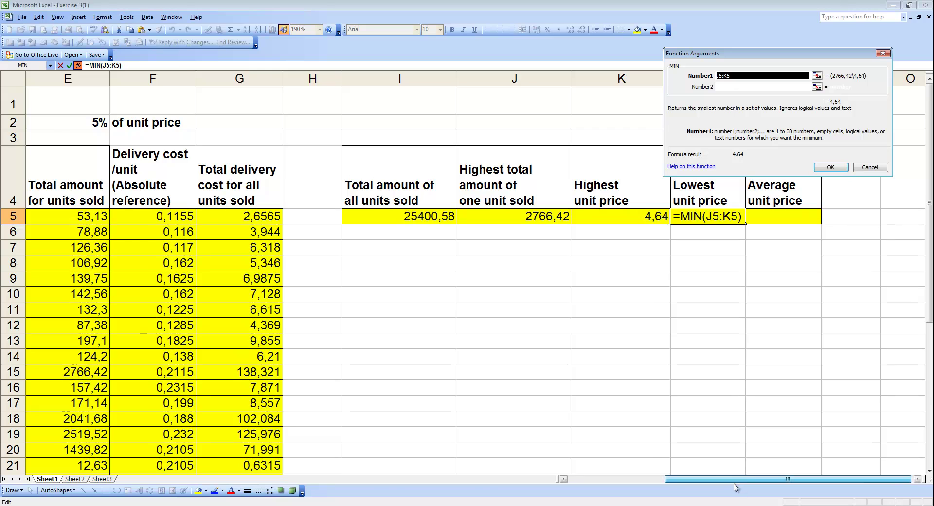
# Set the MIN range in L5 to the unit prices in C5:C40 and confirm the formula.
pyautogui.moveTo(740, 479); pyautogui.dragTo(638, 479)
pyautogui.moveTo(249, 215); pyautogui.dragTo(257, 282)
pyautogui.click(831, 167)
pyautogui.moveTo(779, 480); pyautogui.dragTo(833, 479)
pyautogui.scroll(1, 827, 401)
pyautogui.scroll(1, 828, 402)
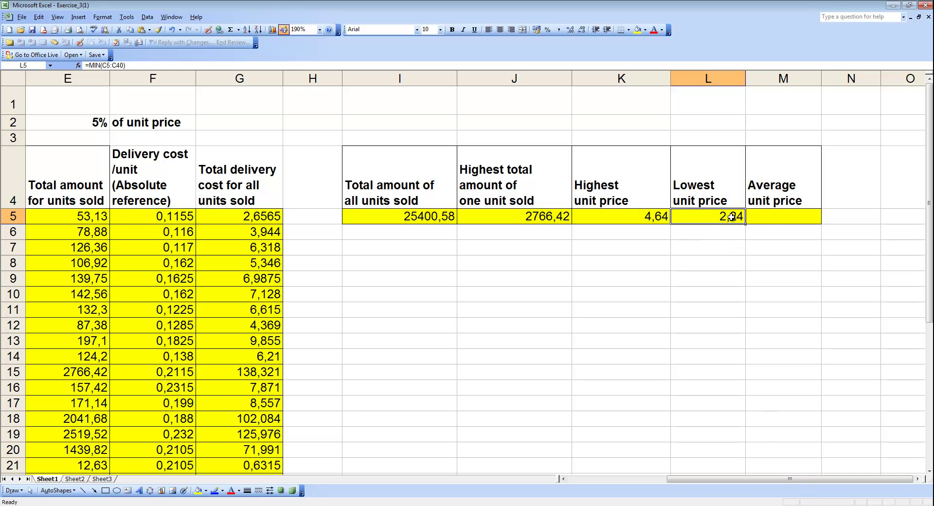
# Insert the AVERAGE function into M5 for the average unit price, choosing it from the full function list.
pyautogui.click(767, 216)
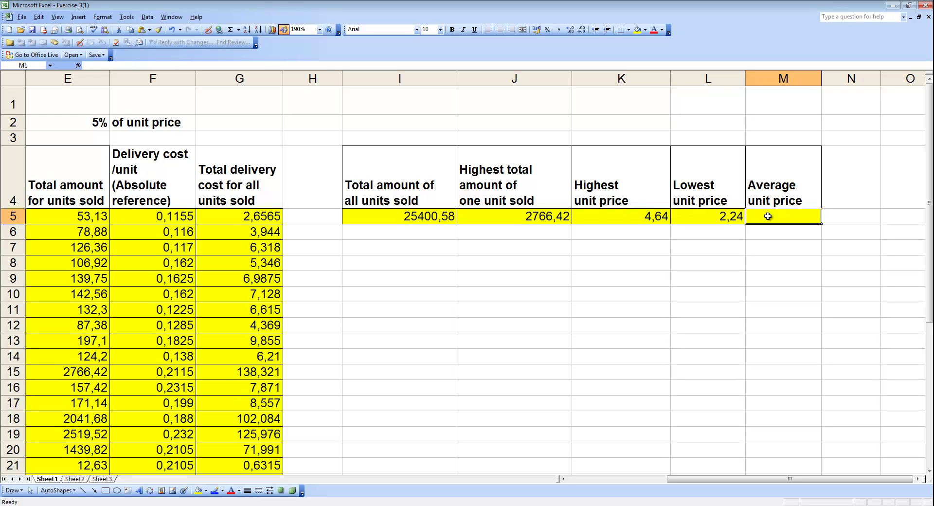
pyautogui.click(76, 66)
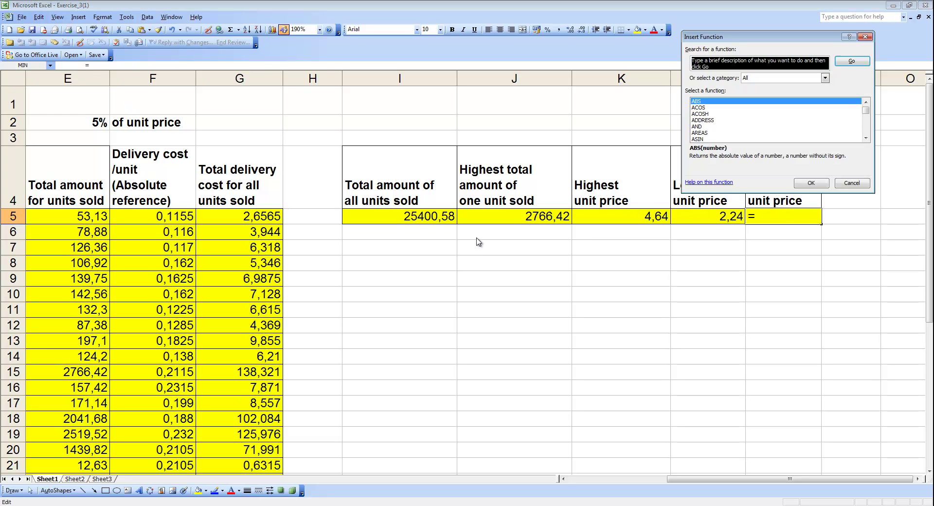
pyautogui.click(698, 139)
pyautogui.scroll(-3, 705, 129)
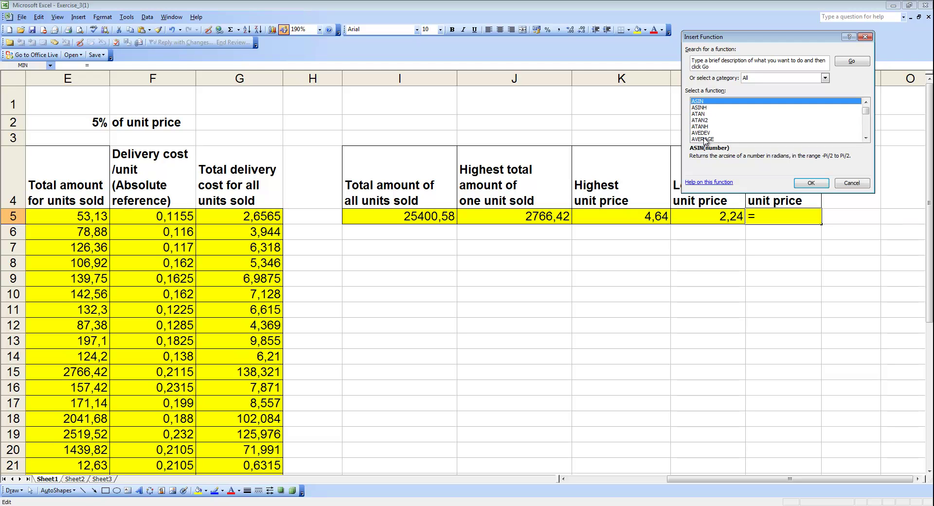
pyautogui.click(710, 121)
pyautogui.click(817, 184)
# Set the AVERAGE range in M5 to the unit prices in C5:C40 and confirm the formula.
pyautogui.moveTo(782, 481); pyautogui.dragTo(674, 481)
pyautogui.moveTo(267, 216); pyautogui.dragTo(247, 176)
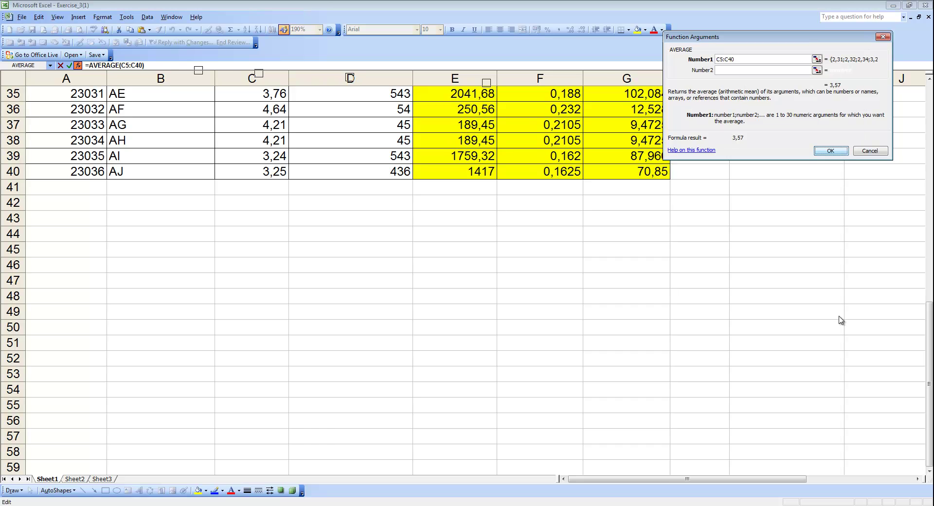
pyautogui.press('Return')
pyautogui.scroll(2, 833, 318)
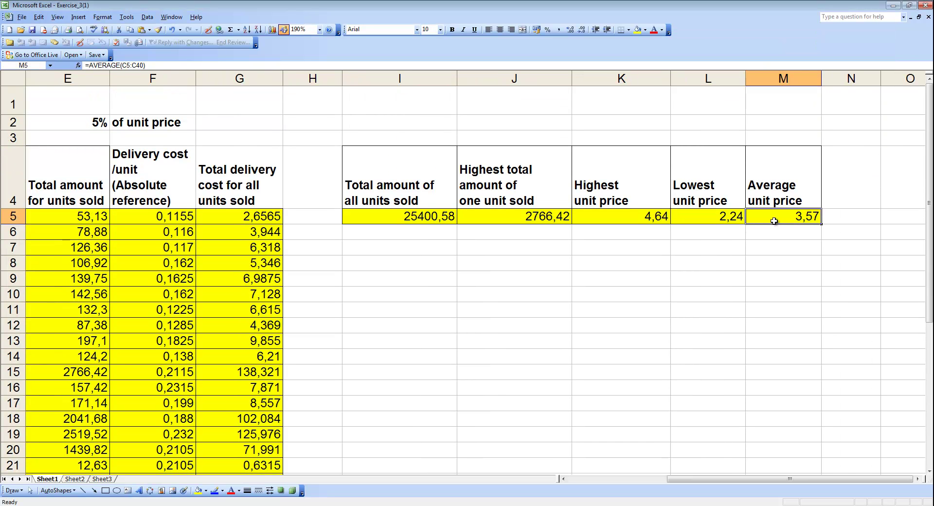